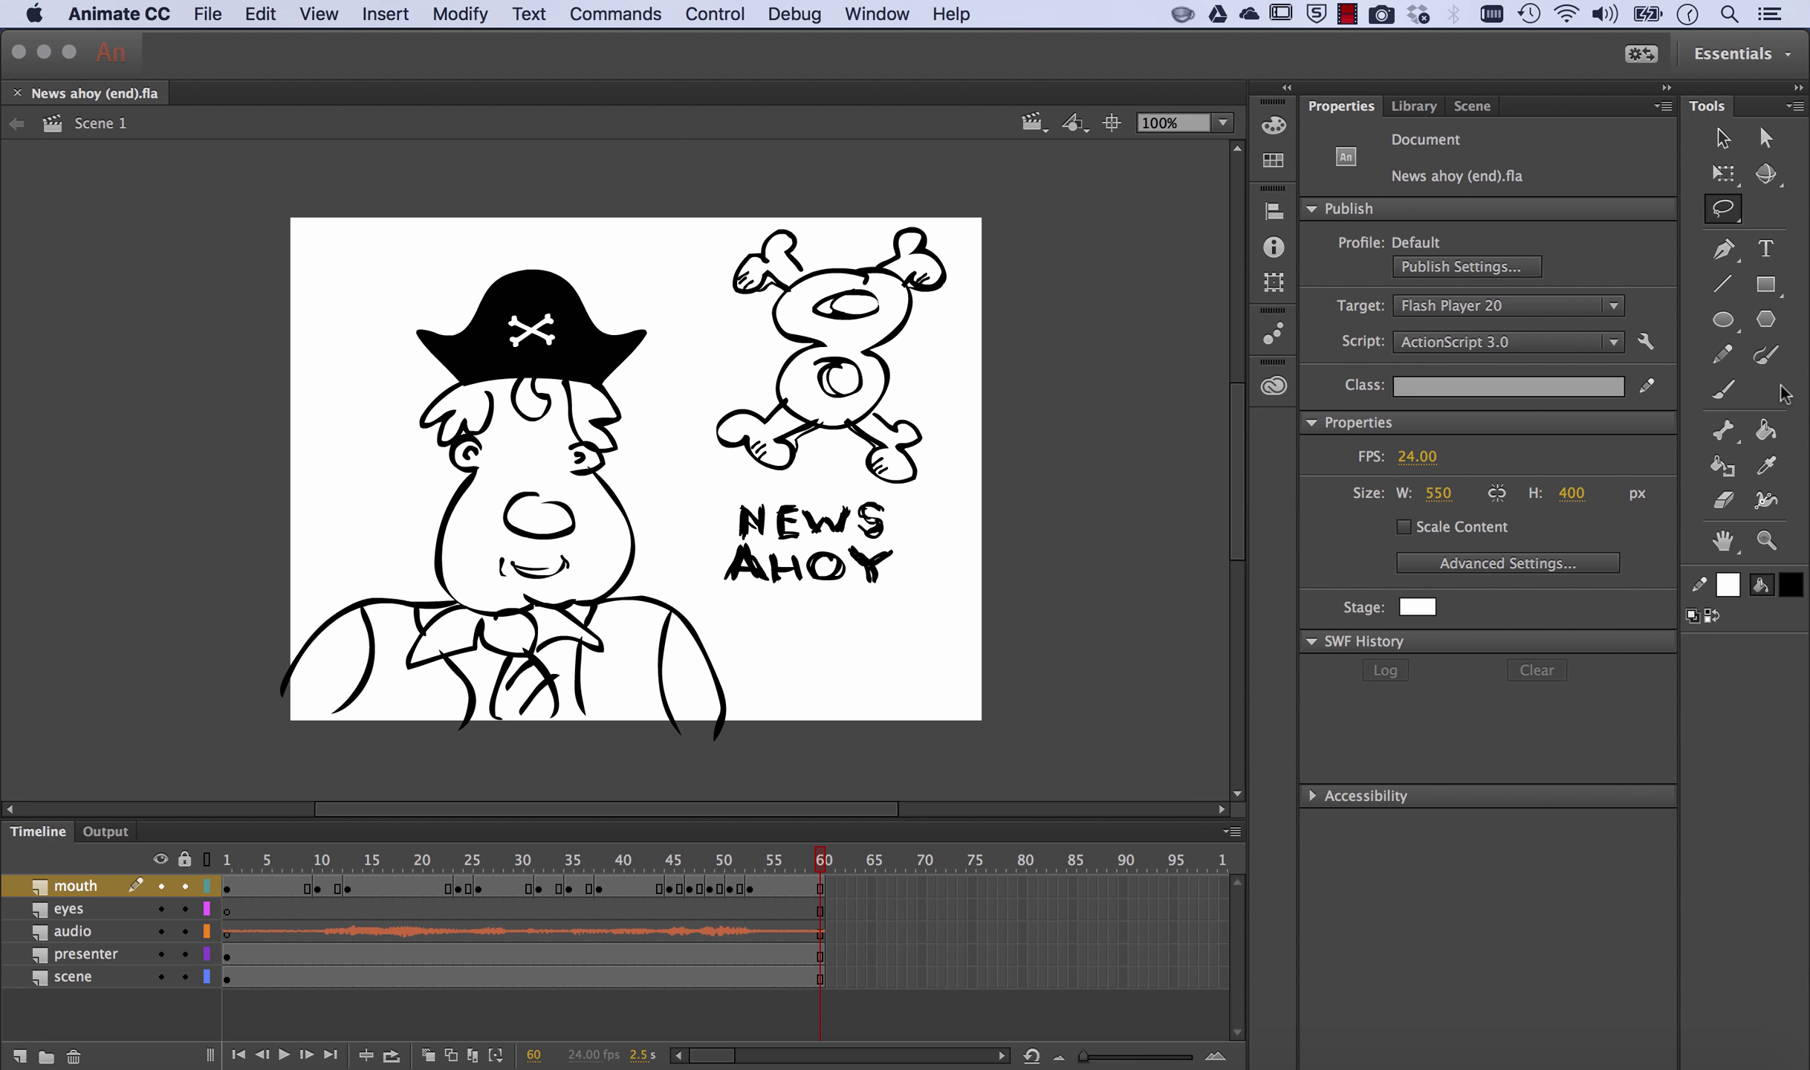
Draw two open eyes with pupils above the nose in frame 1 of the eyes layer using the Brush tool, undoing faulty strokes
click(1725, 398)
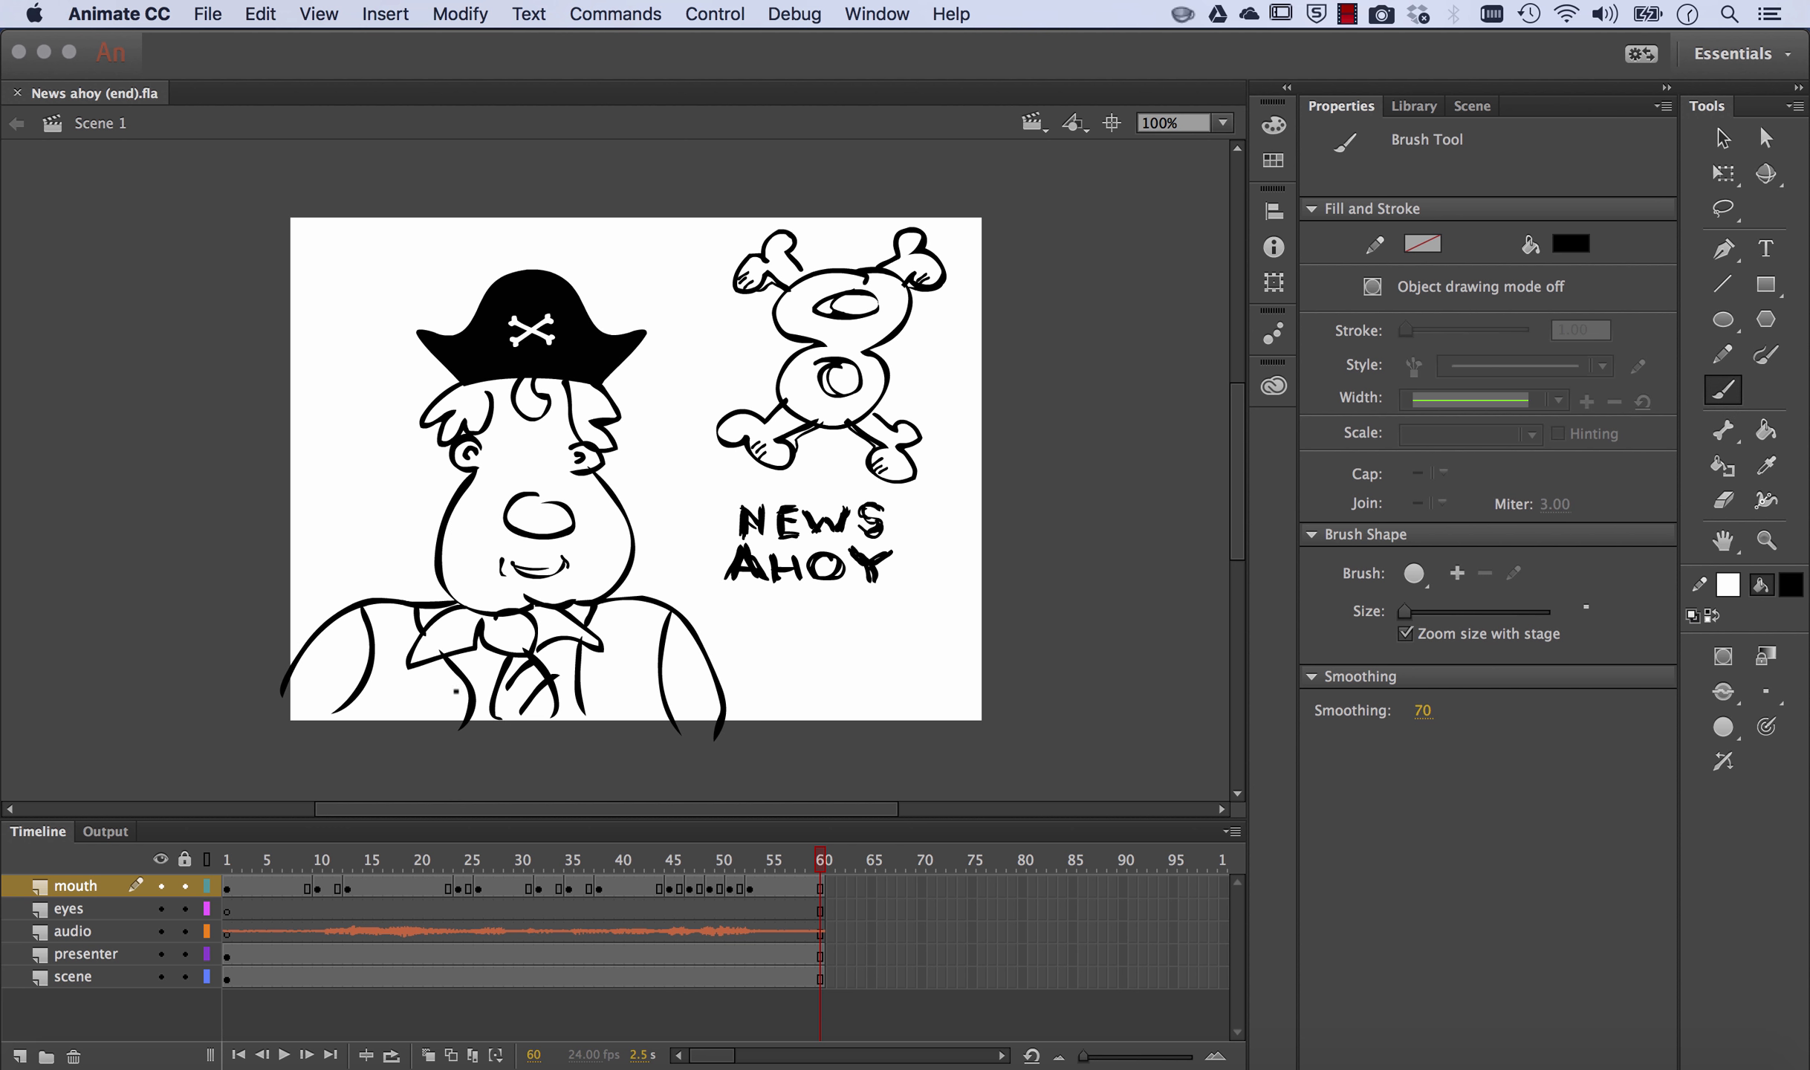
click(75, 917)
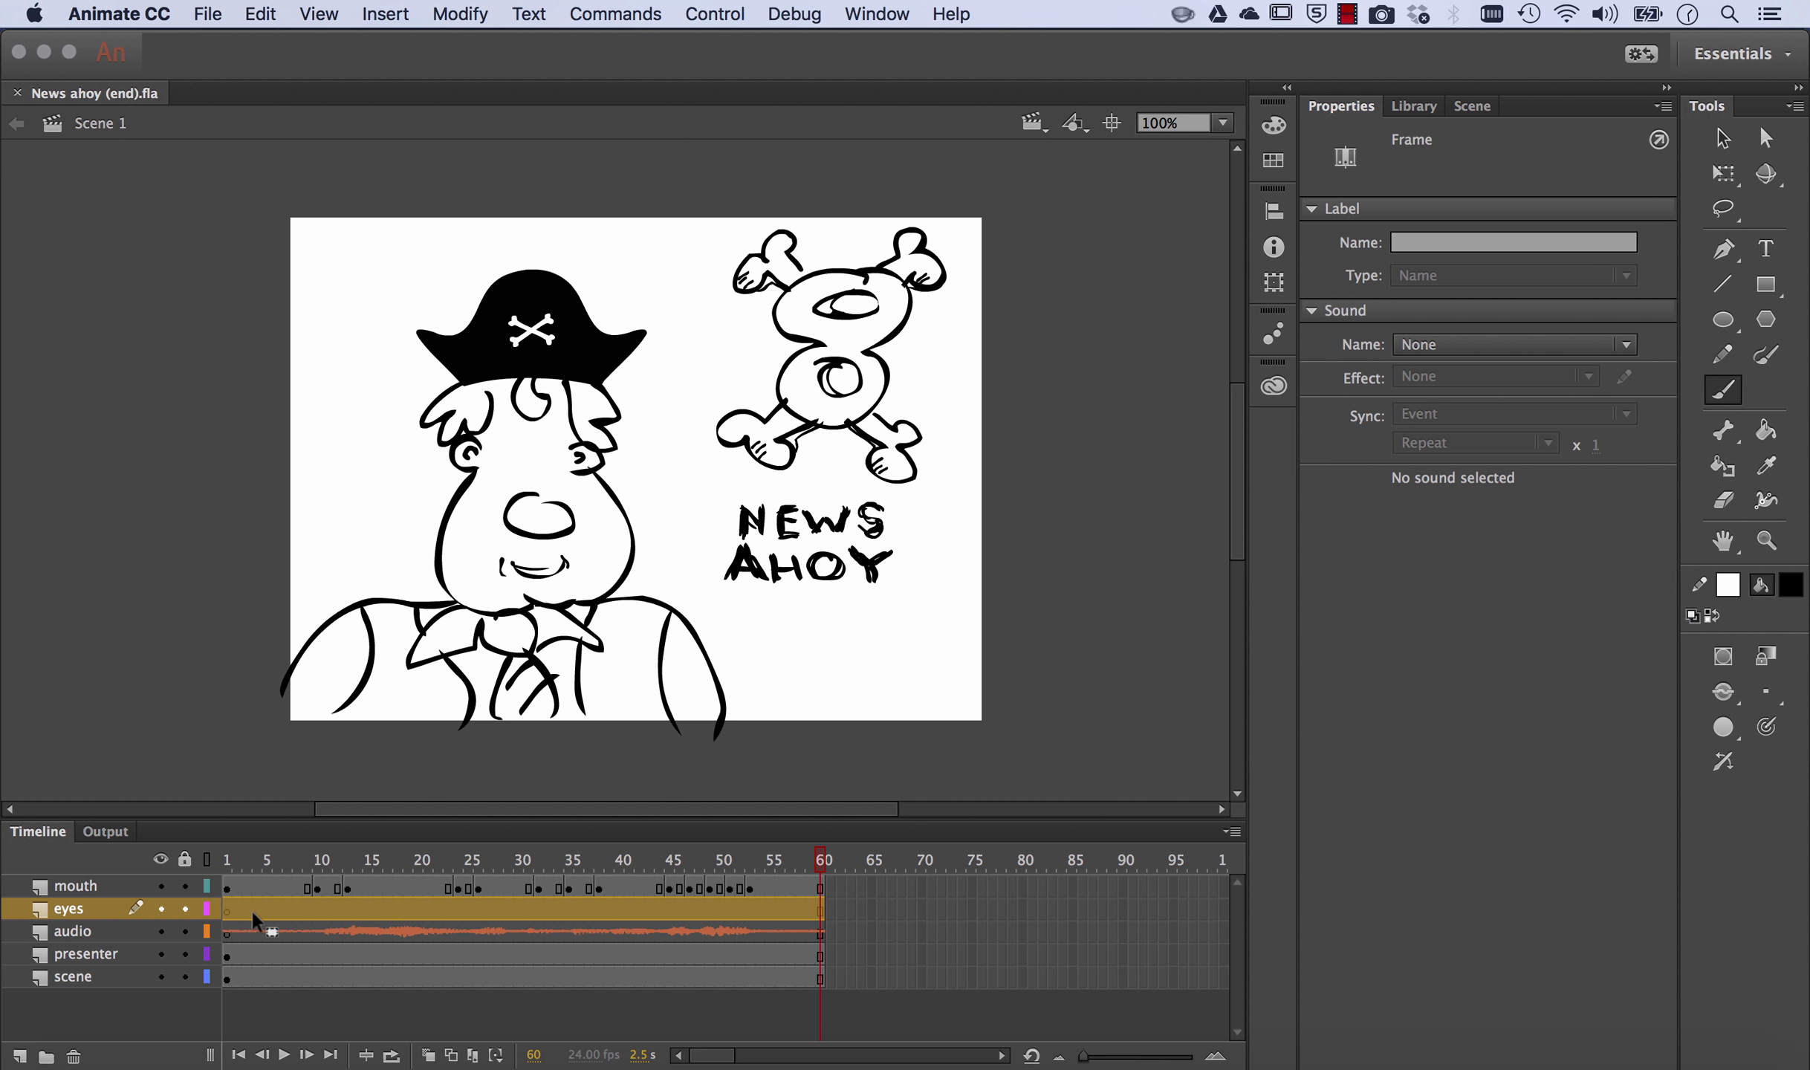
click(226, 911)
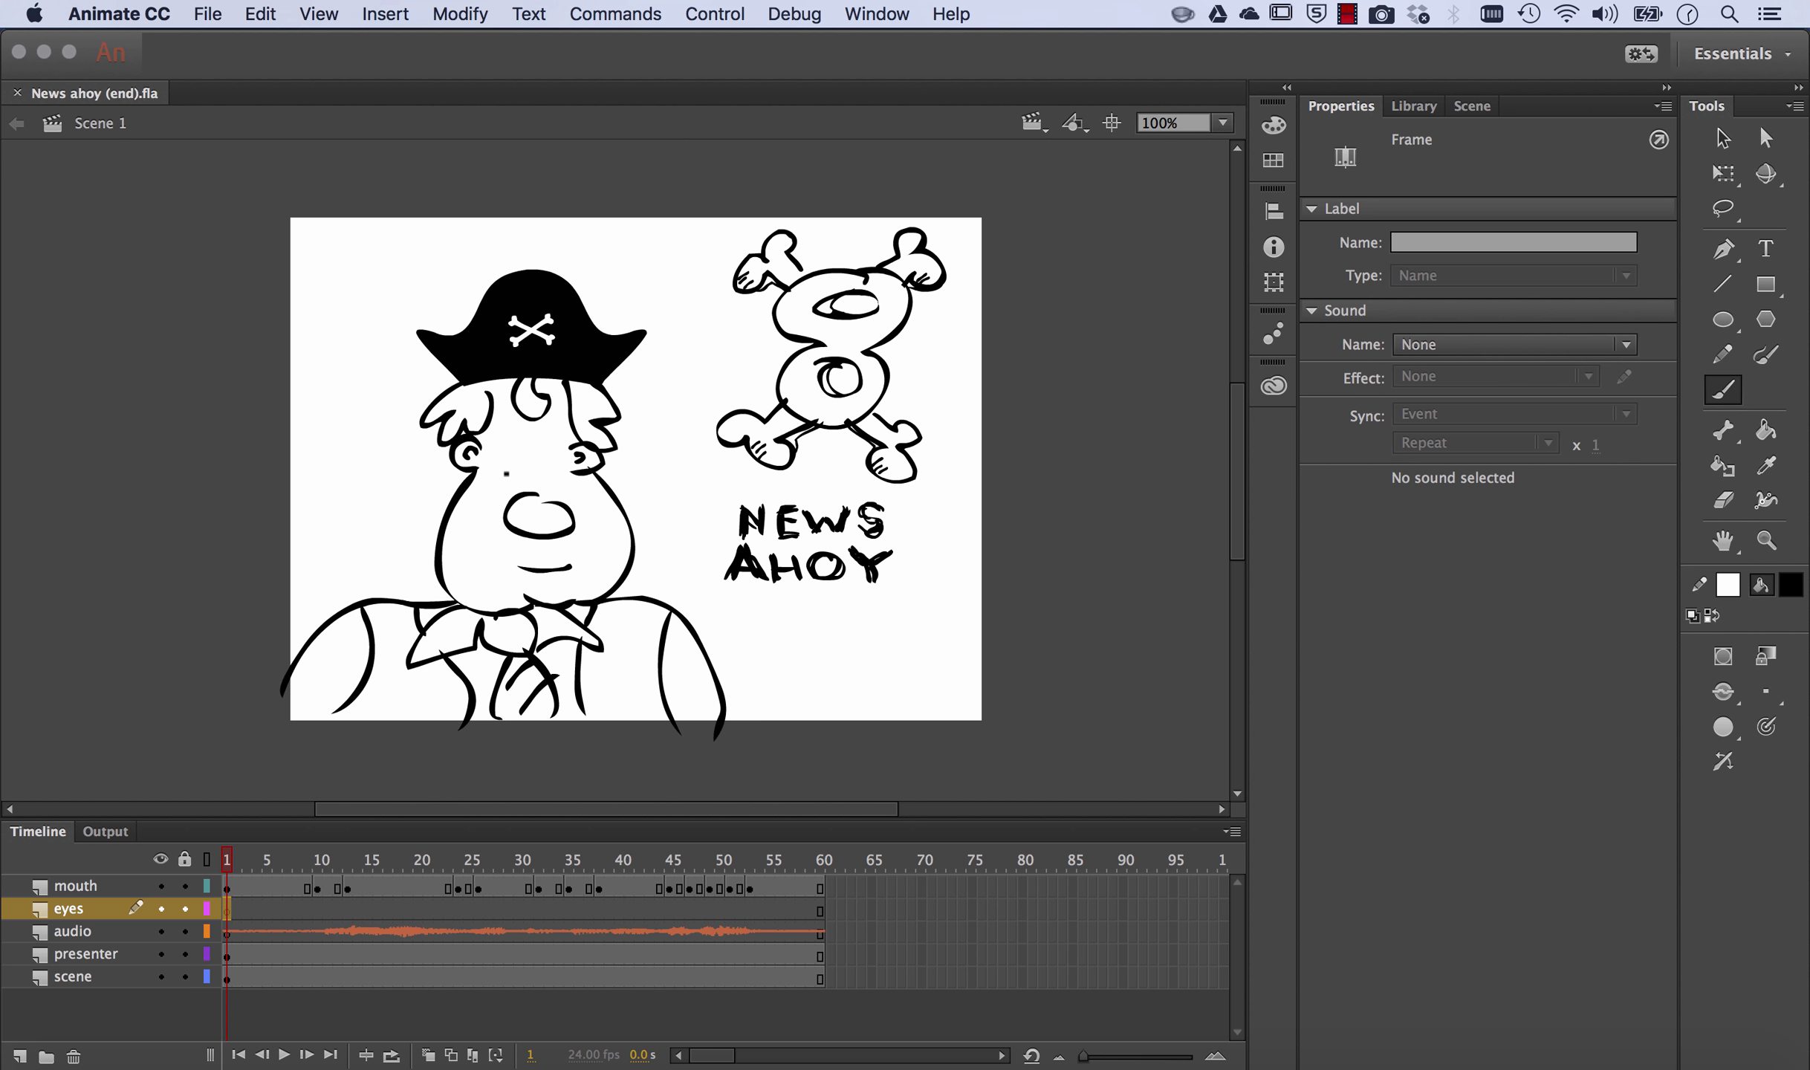
mouse_move(496, 482)
mouse_down()
mouse_move(580, 473)
mouse_move(520, 446)
mouse_move(520, 474)
mouse_move(562, 448)
mouse_move(563, 473)
mouse_up()
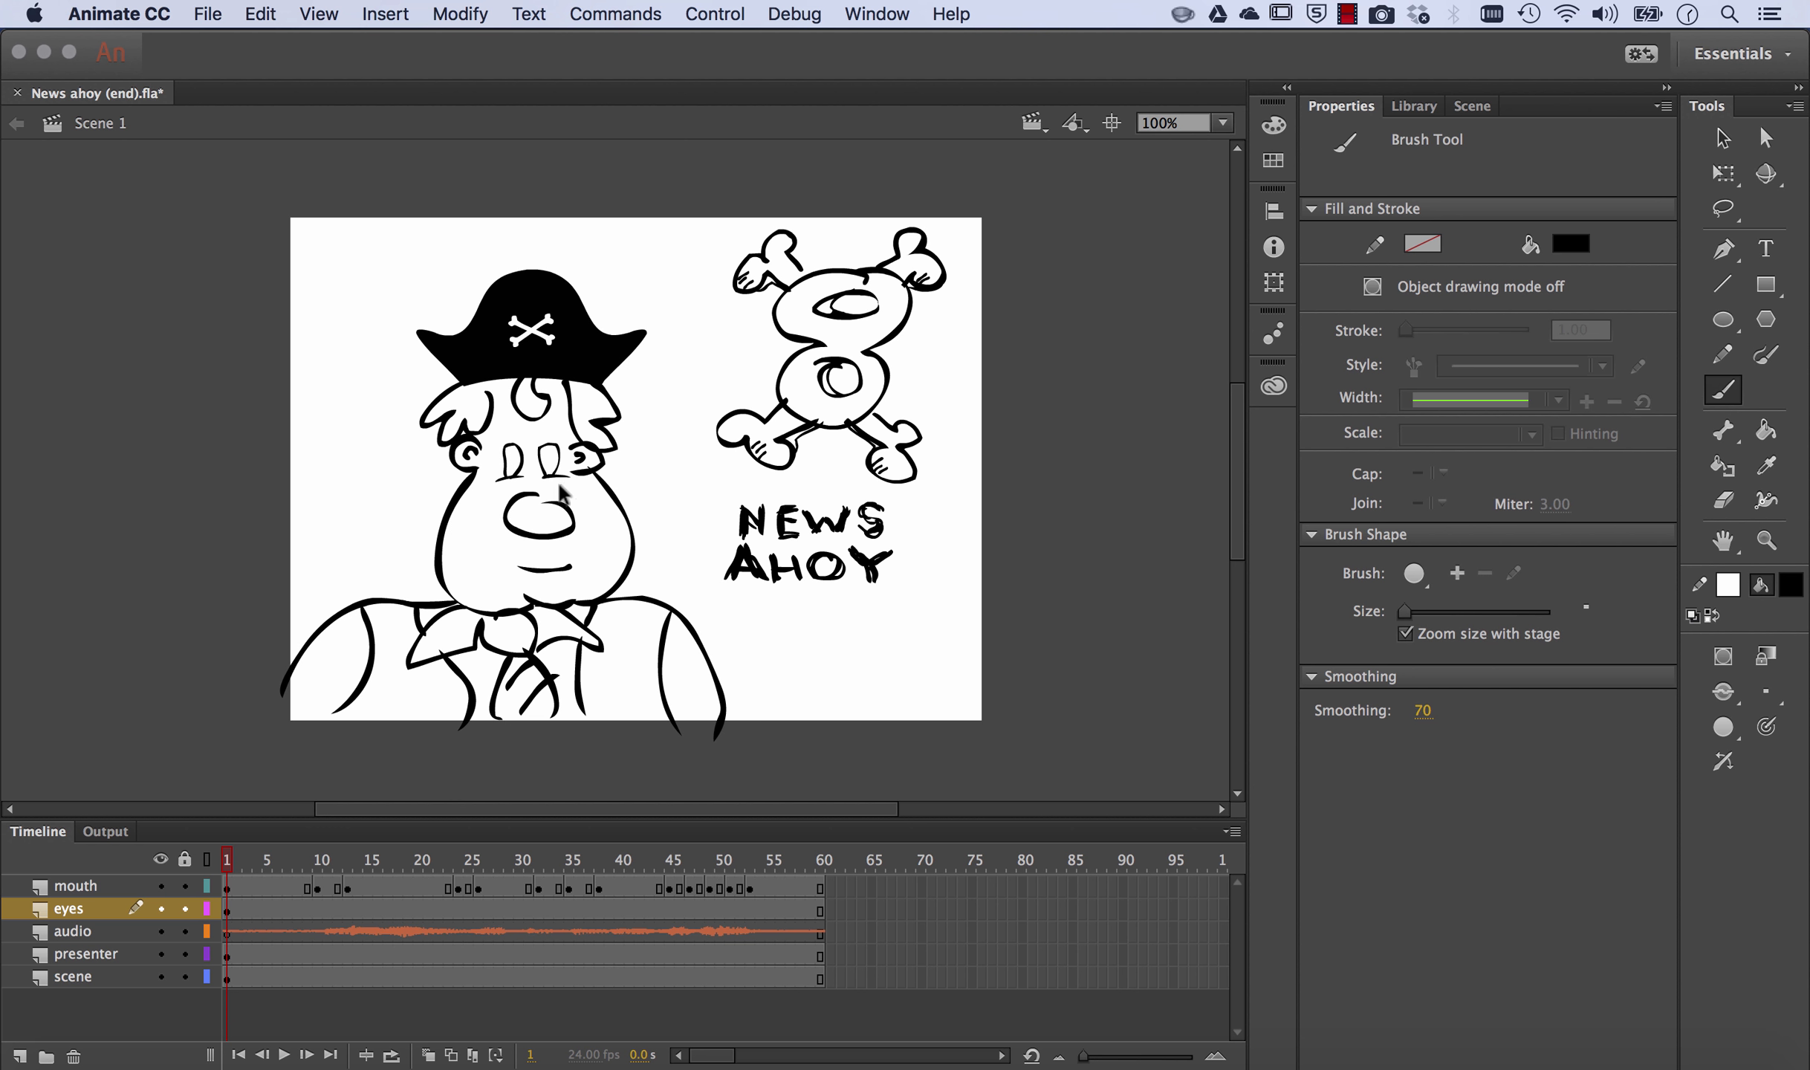
key(super+z)
key(super+z)
mouse_move(499, 451)
mouse_down()
mouse_move(514, 441)
mouse_move(518, 473)
mouse_move(556, 440)
mouse_move(559, 472)
mouse_up()
key(super+z)
mouse_move(543, 478)
mouse_down()
mouse_move(539, 448)
mouse_move(561, 440)
mouse_move(559, 482)
mouse_up()
mouse_move(510, 472)
mouse_down()
mouse_move(512, 455)
mouse_move(554, 477)
mouse_up()
key(super+z)
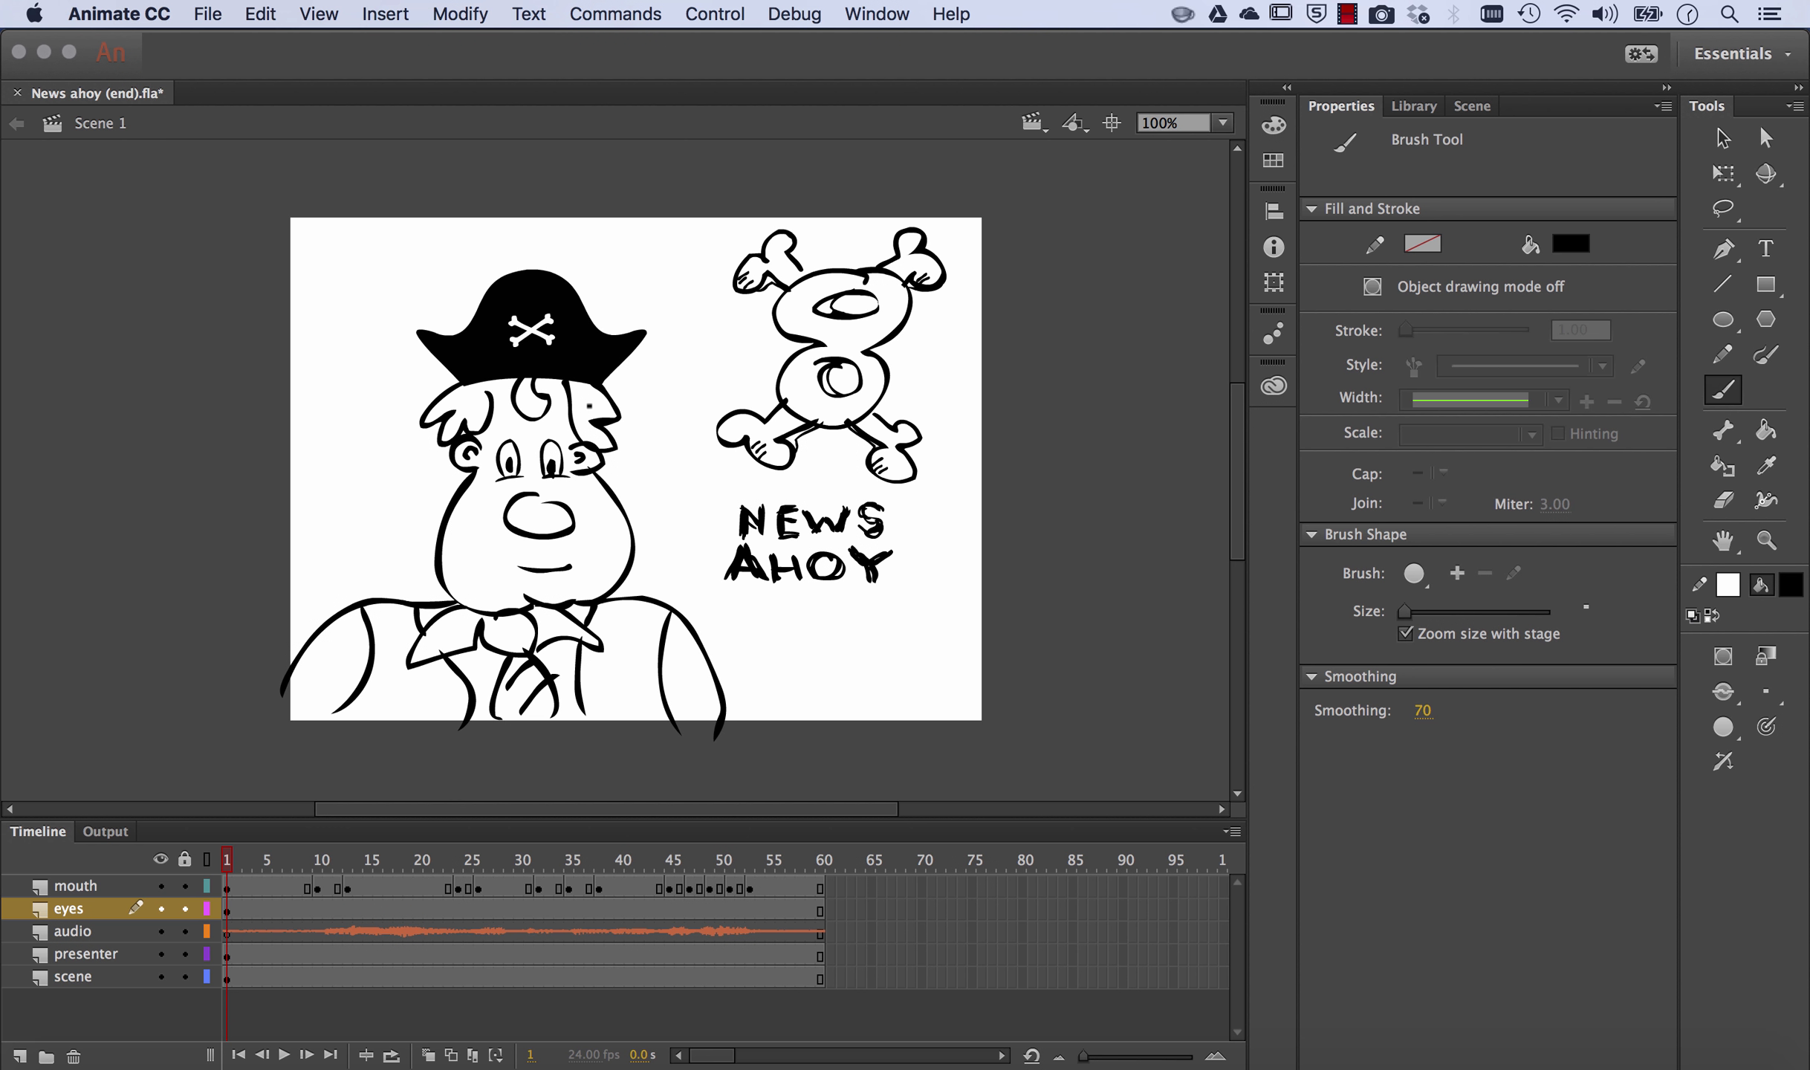
Play the animation to find the blink moment and insert a blank keyframe at frame 18 of the eyes layer
key(Return)
click(369, 862)
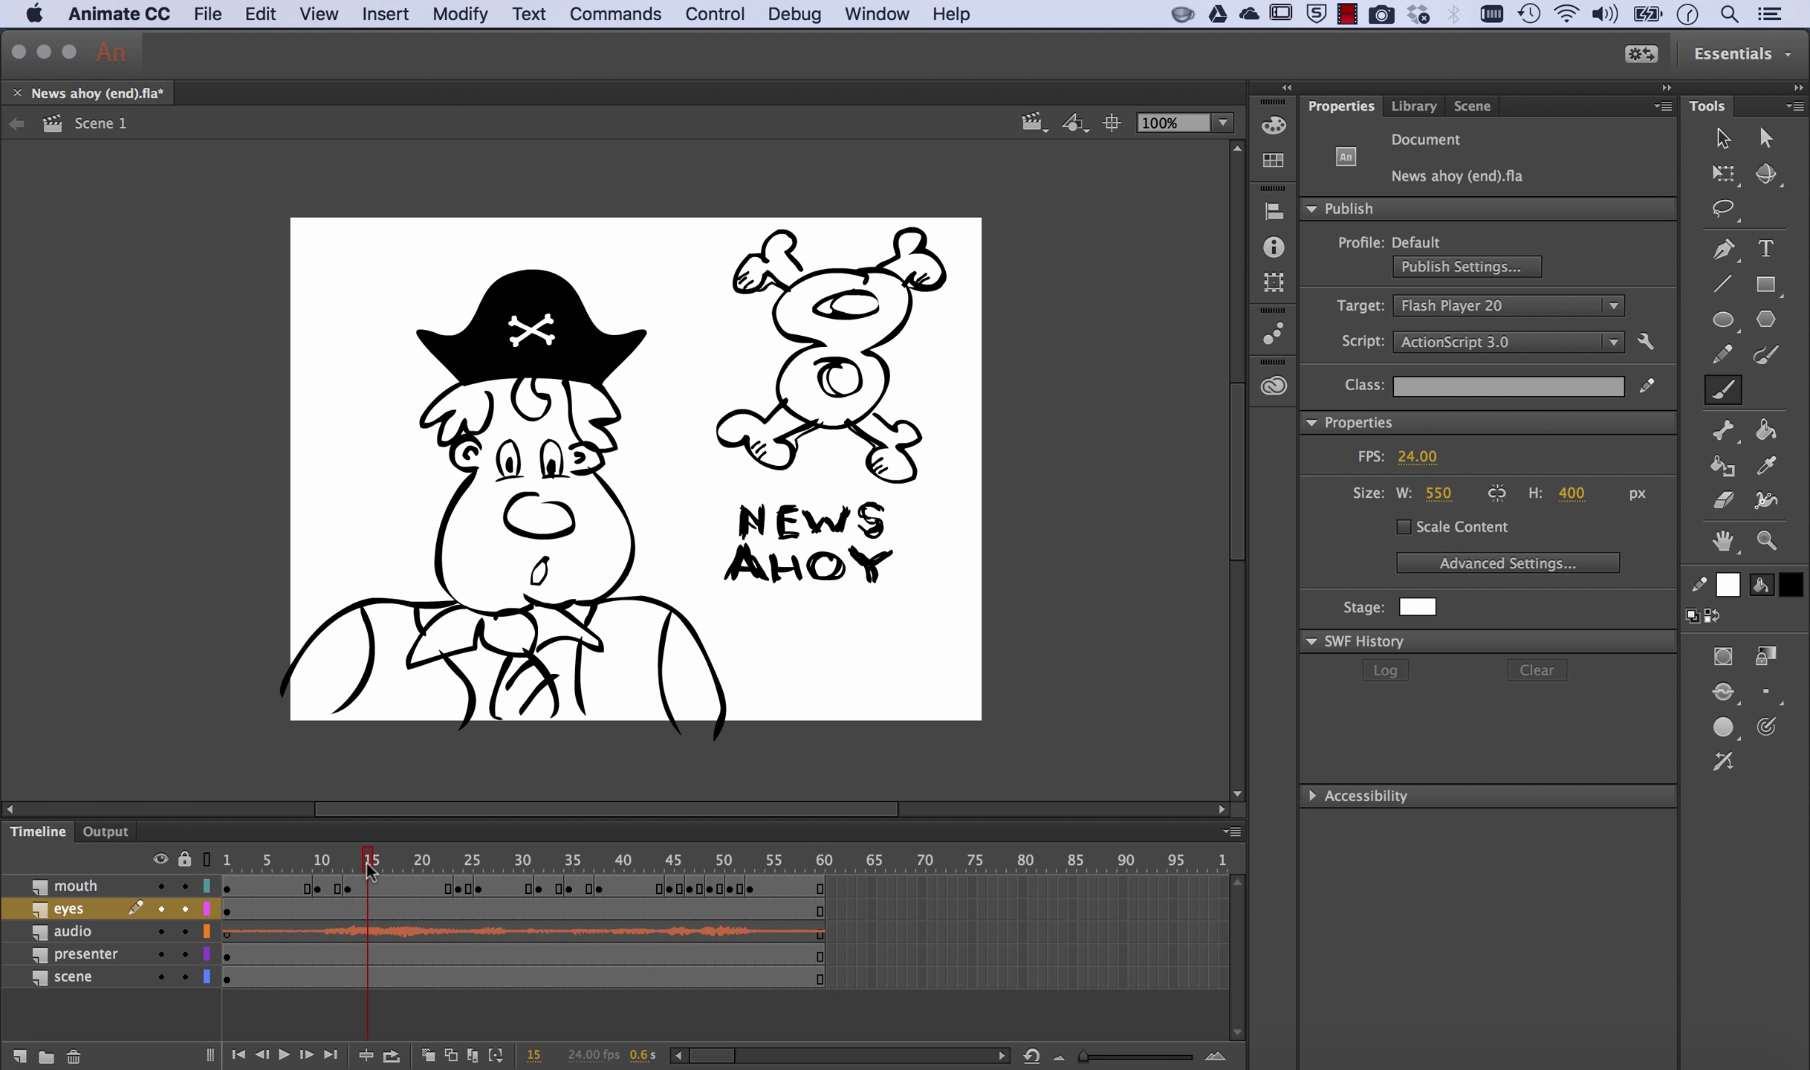
drag(369, 866, 397, 871)
click(396, 908)
right_click(396, 910)
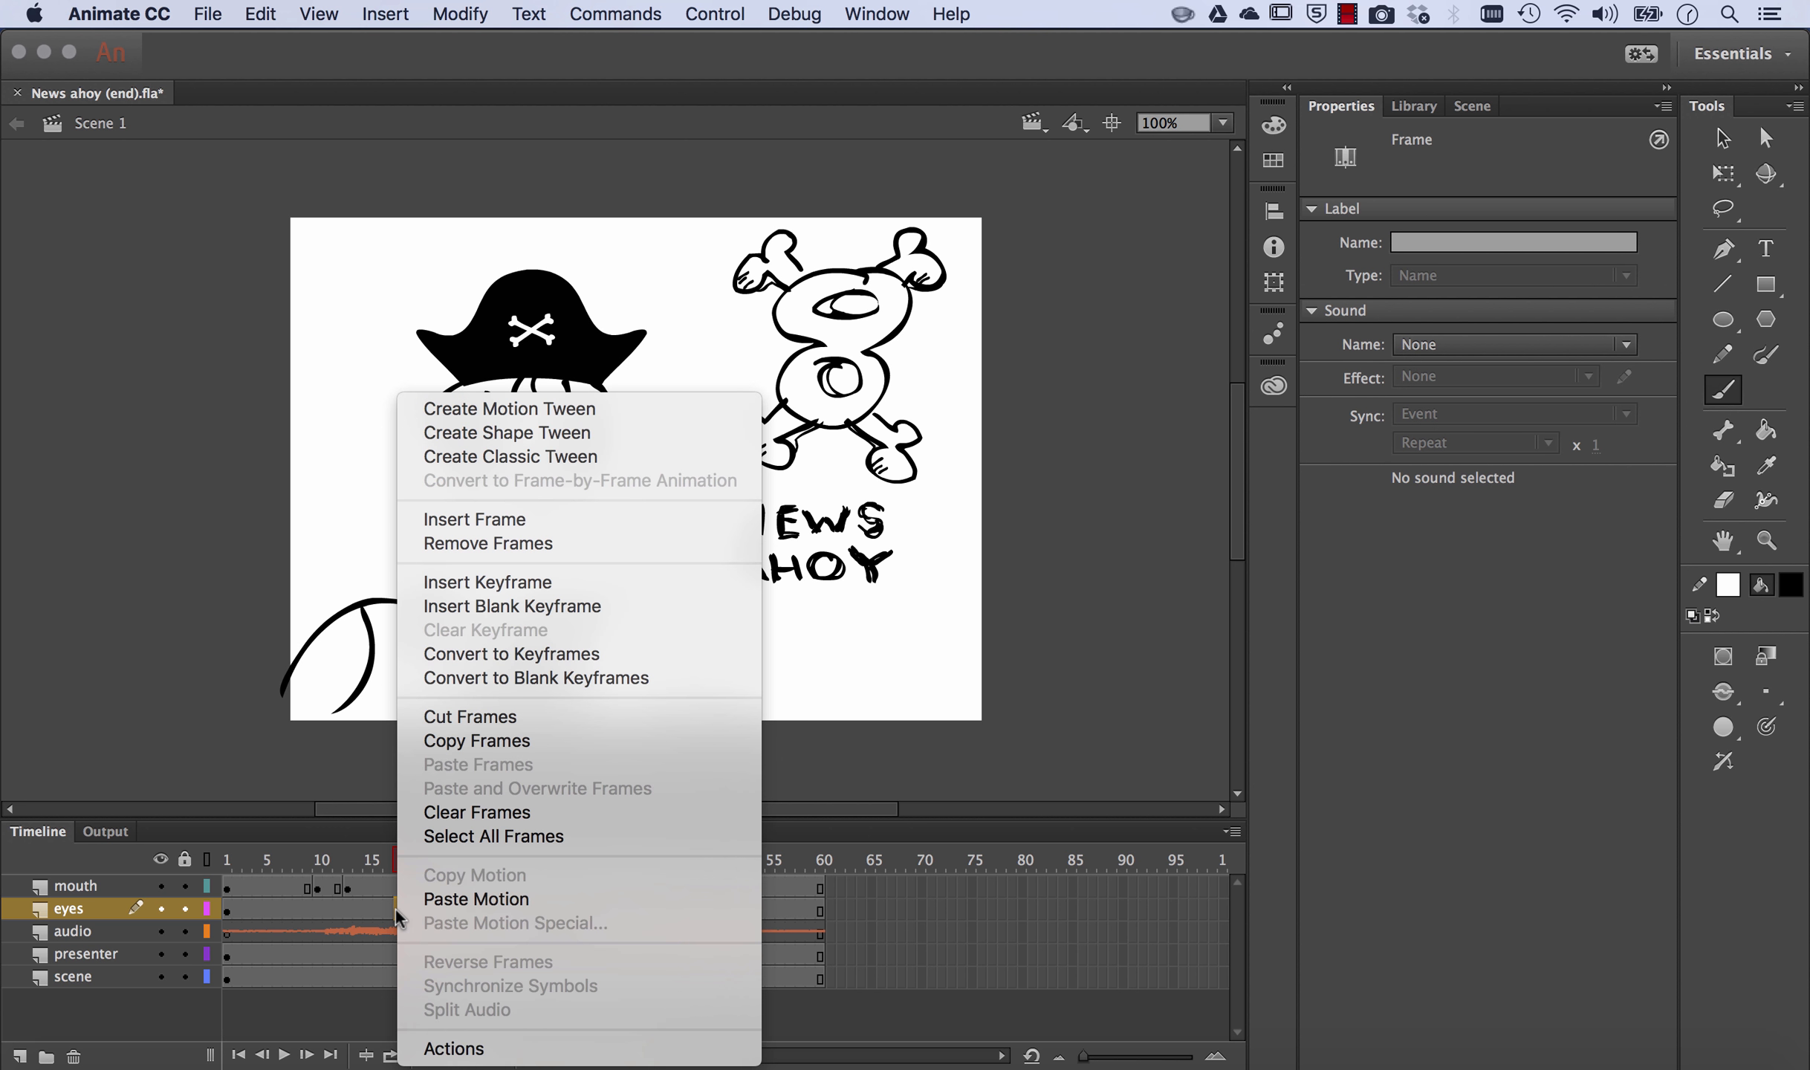
click(596, 604)
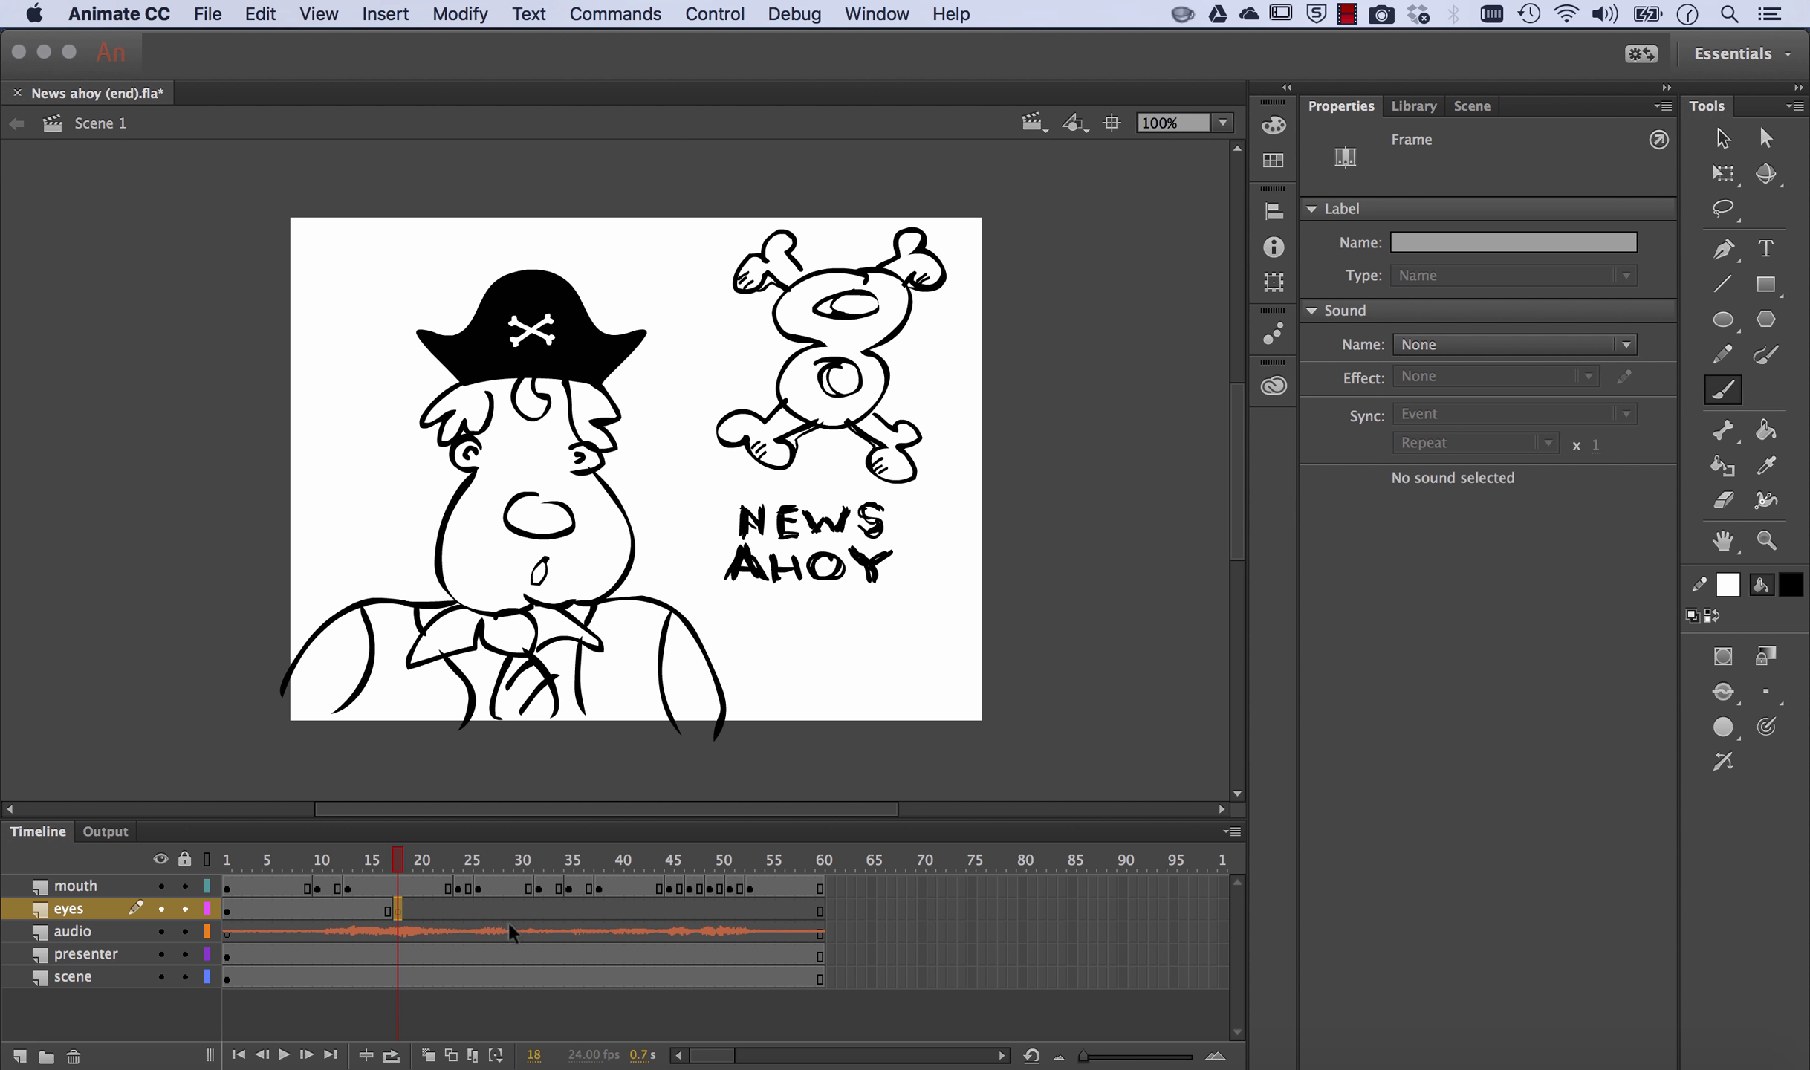
Turn on onion skinning and draw both eyes closed at frame 18, guided by the ghosted open eyes
click(430, 1055)
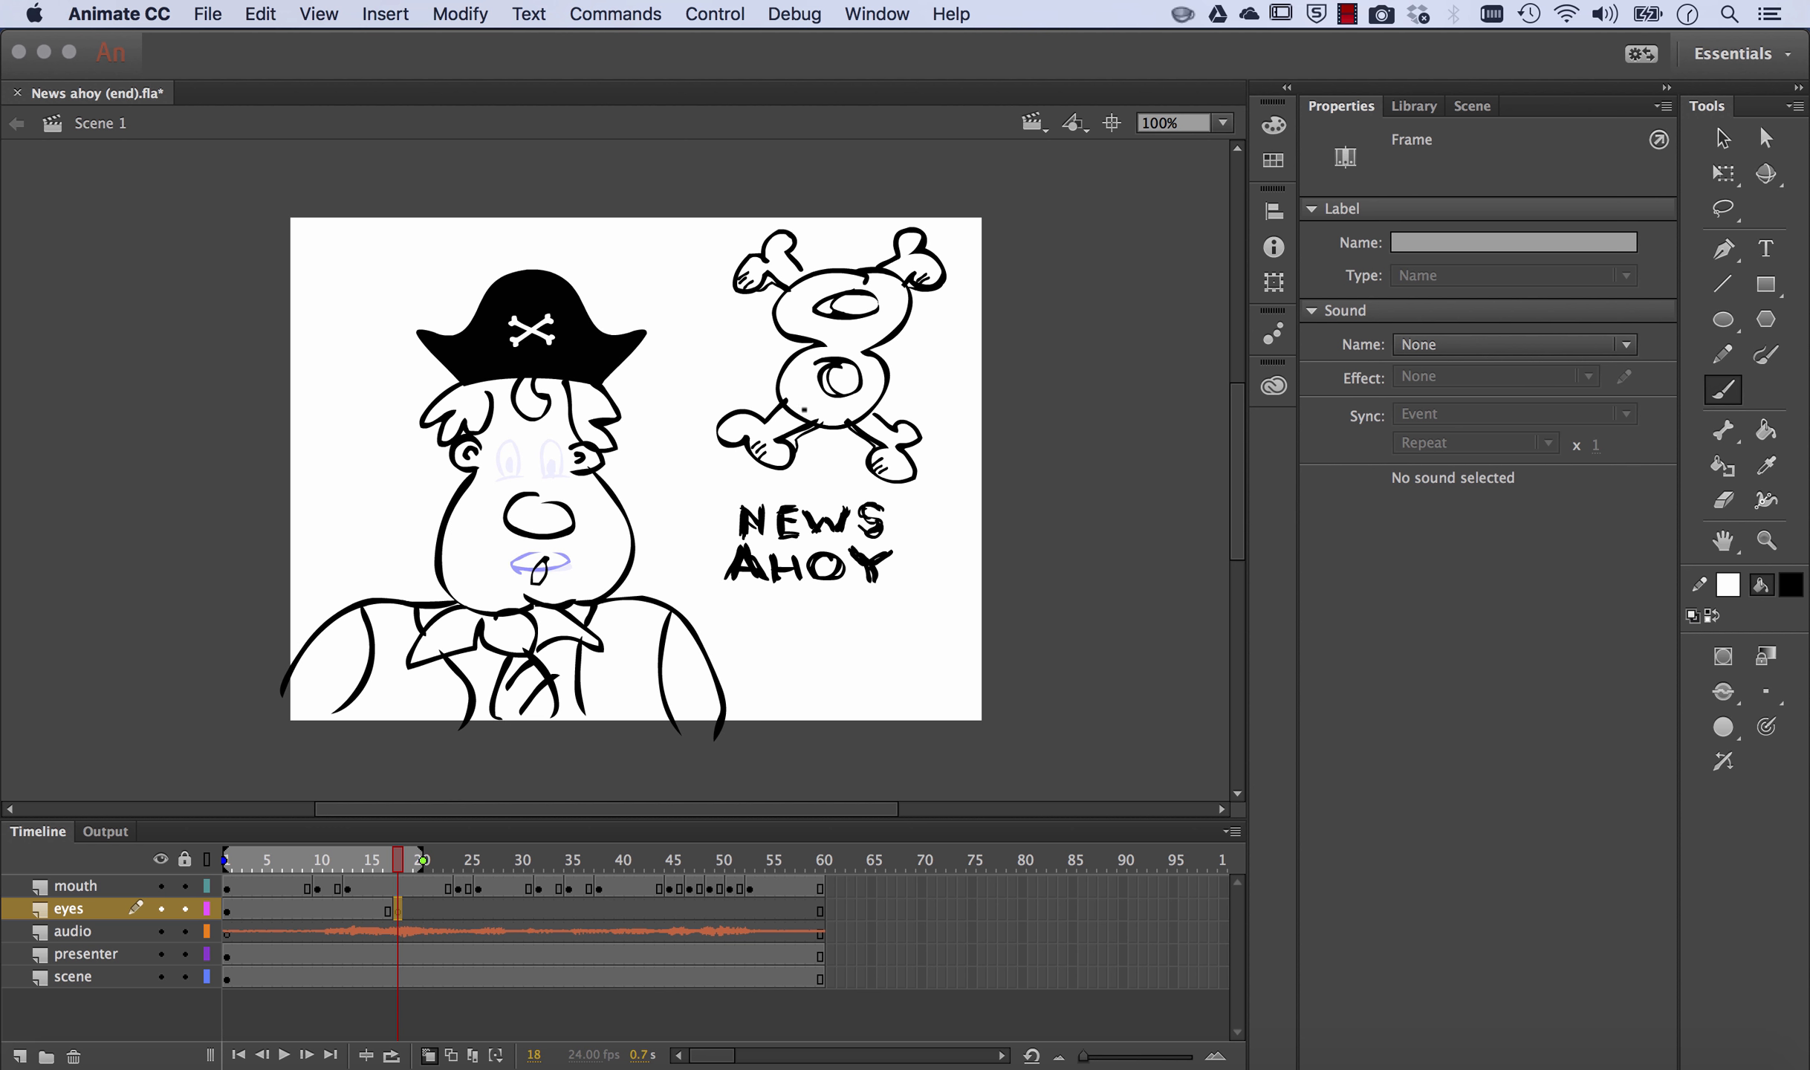
click(1222, 123)
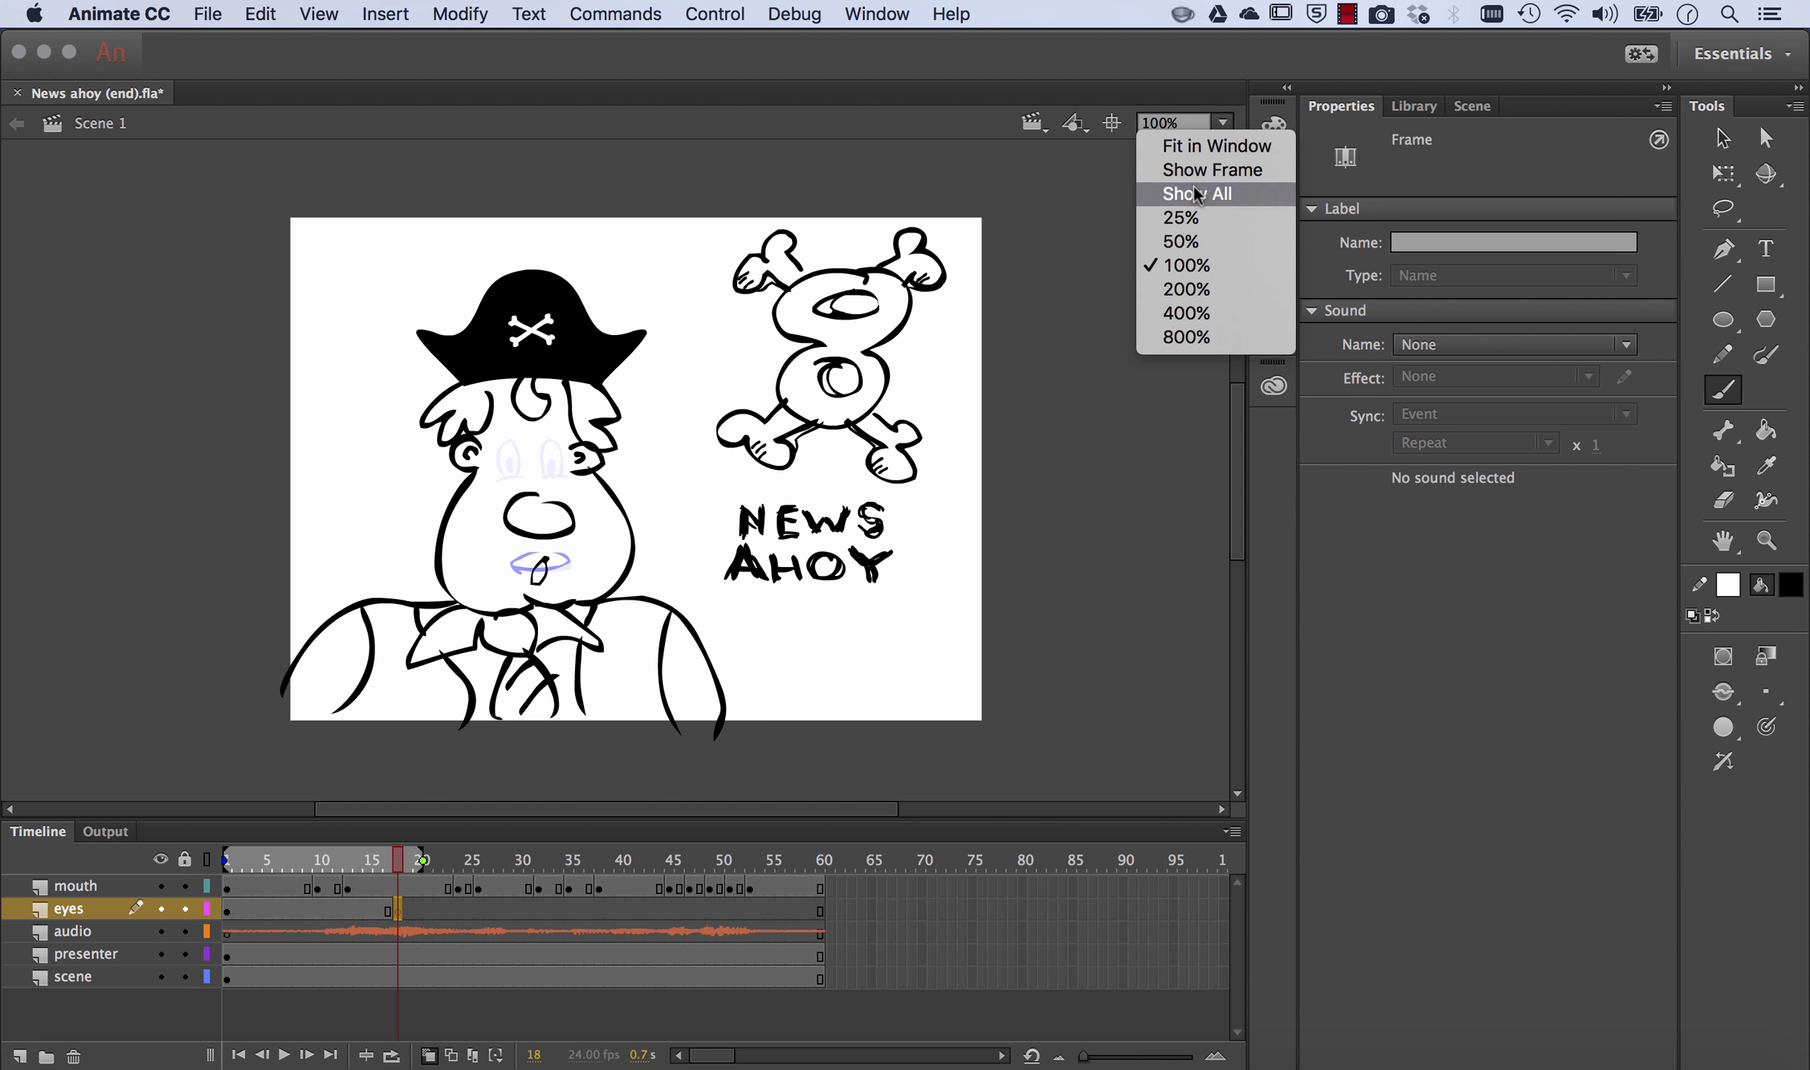
click(1187, 289)
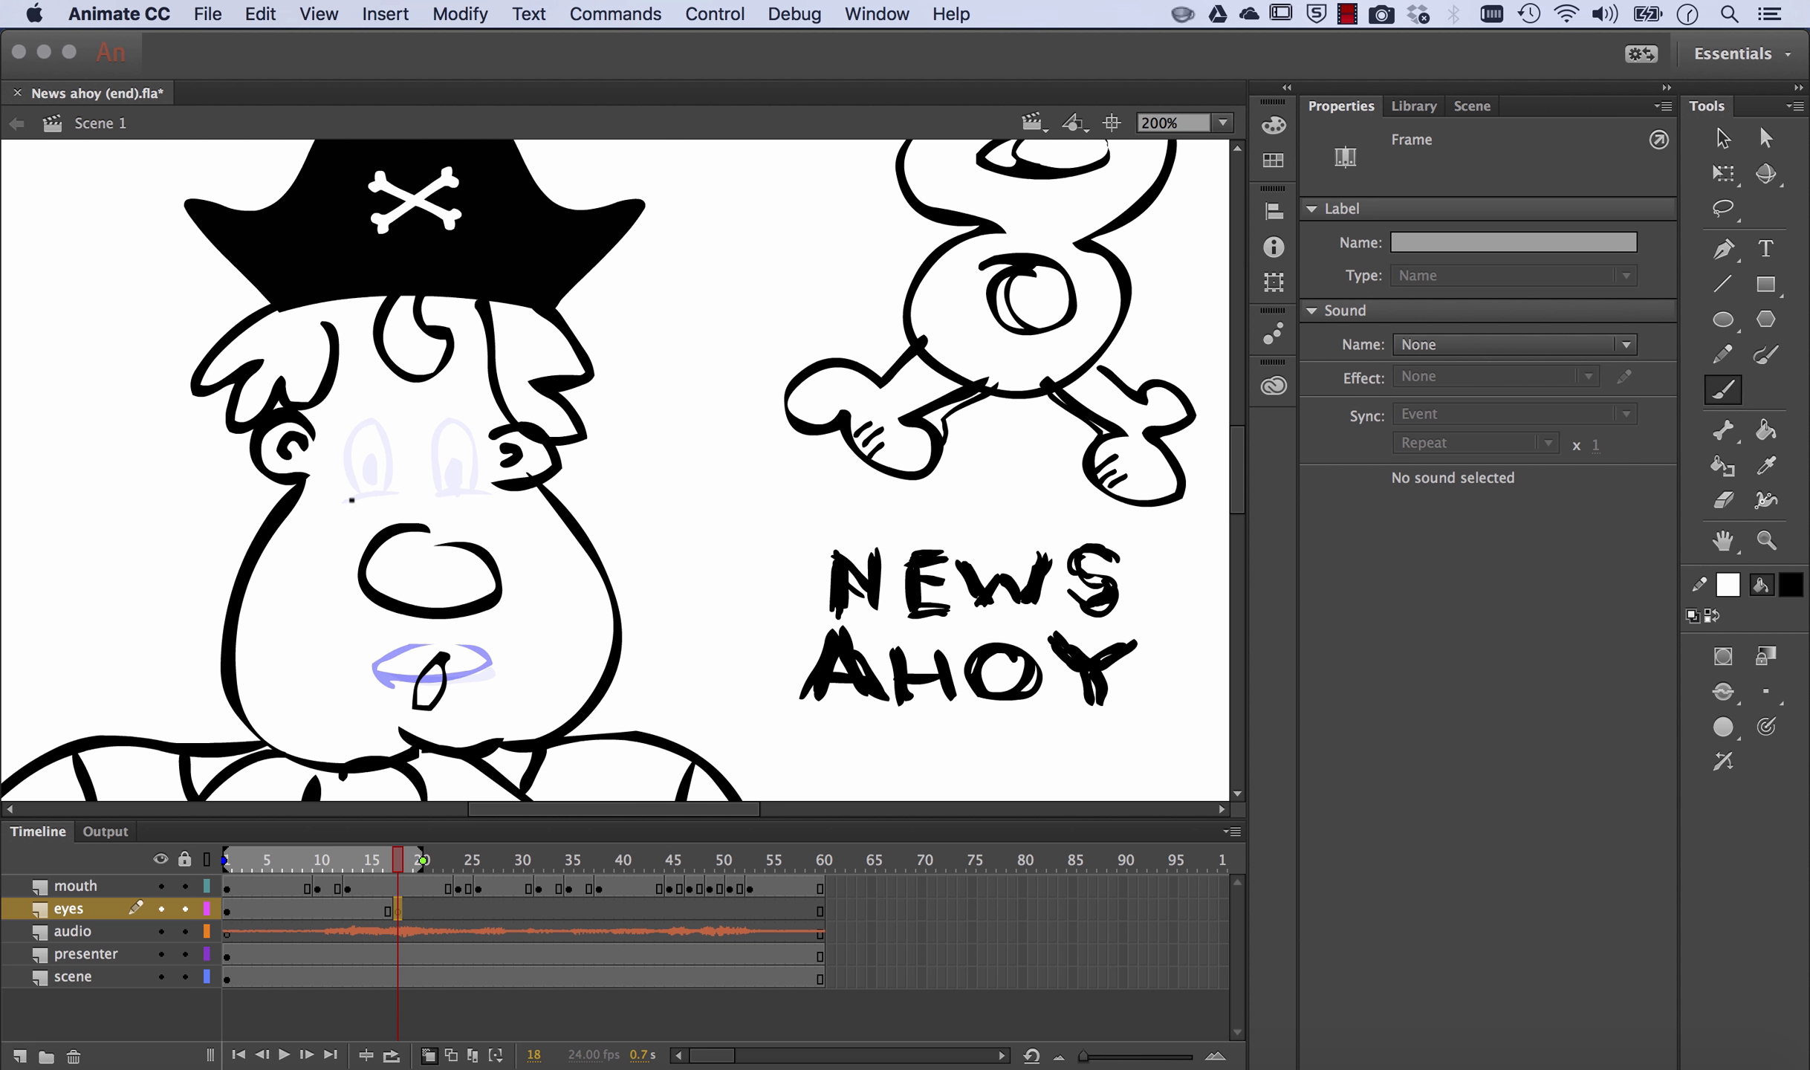
drag(351, 501, 477, 487)
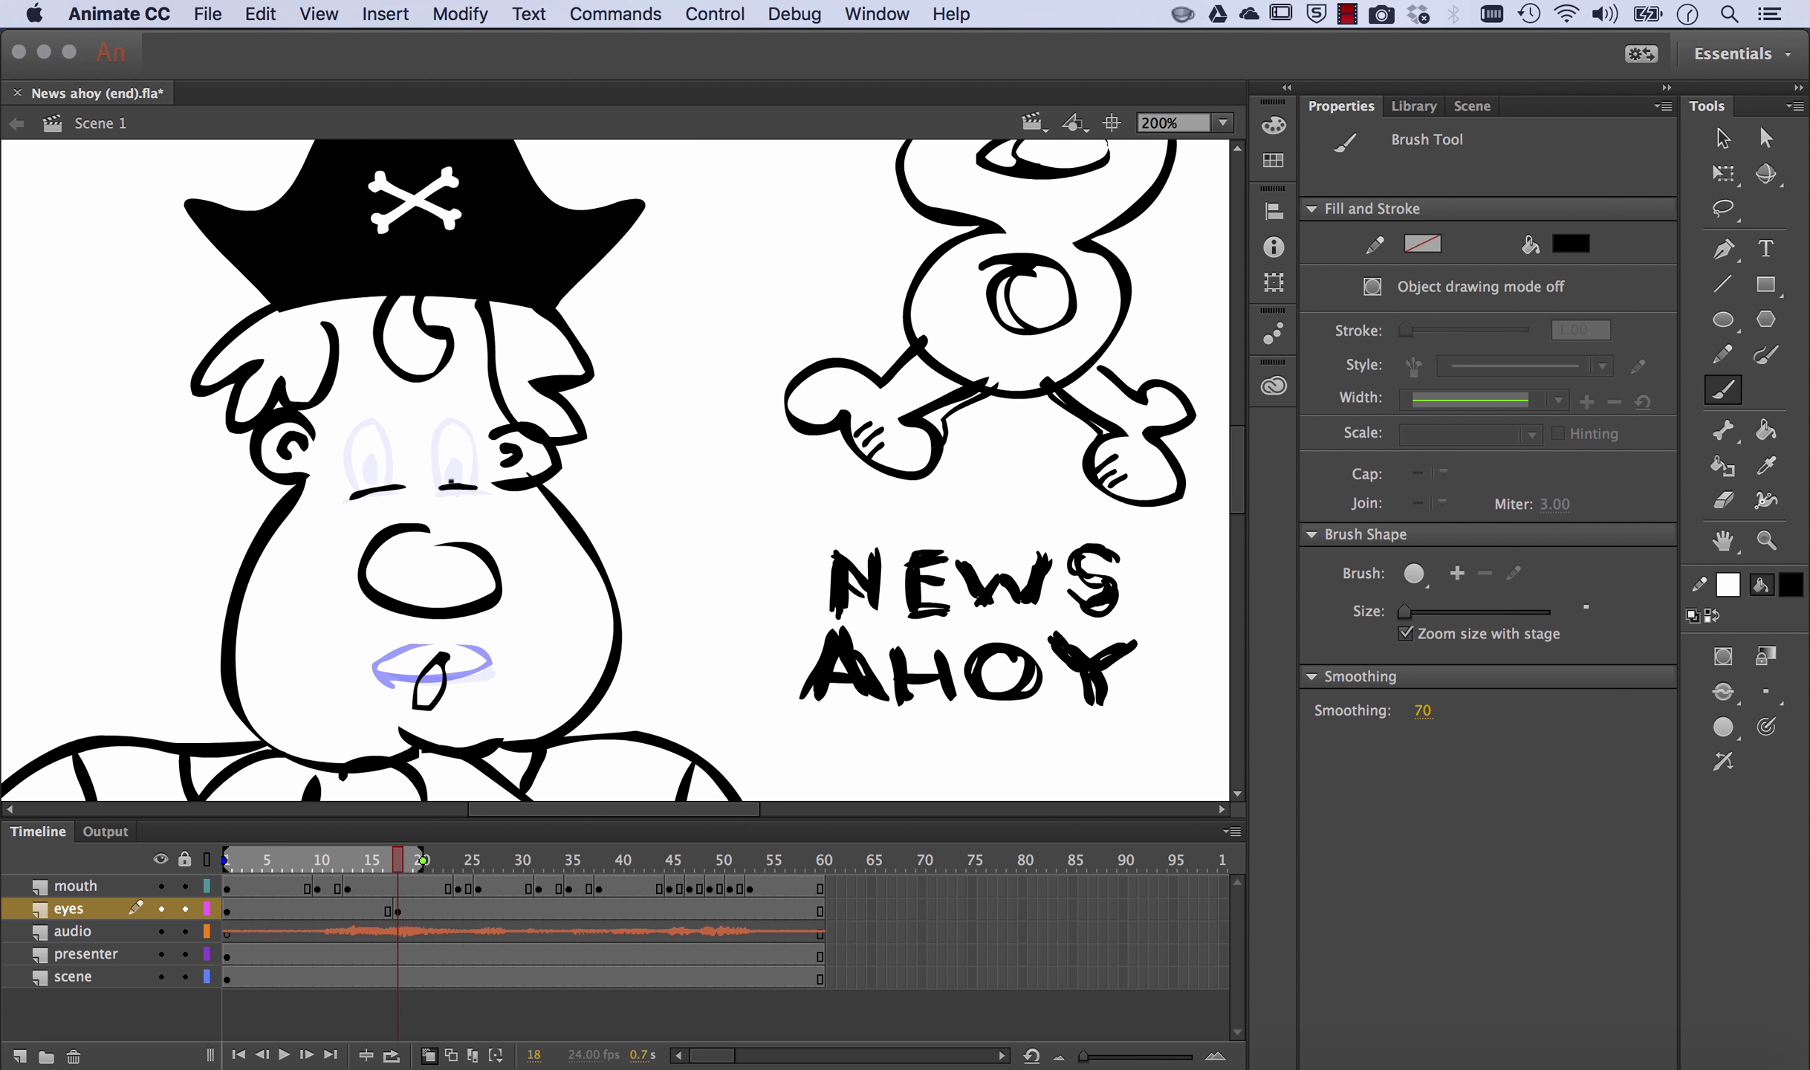
mouse_move(447, 473)
mouse_down()
mouse_move(454, 457)
mouse_move(469, 472)
mouse_move(374, 462)
mouse_move(388, 481)
mouse_up()
Insert a blank keyframe at frame 19 of the eyes layer and redraw the open eyes with pupils over the onion skin
click(409, 908)
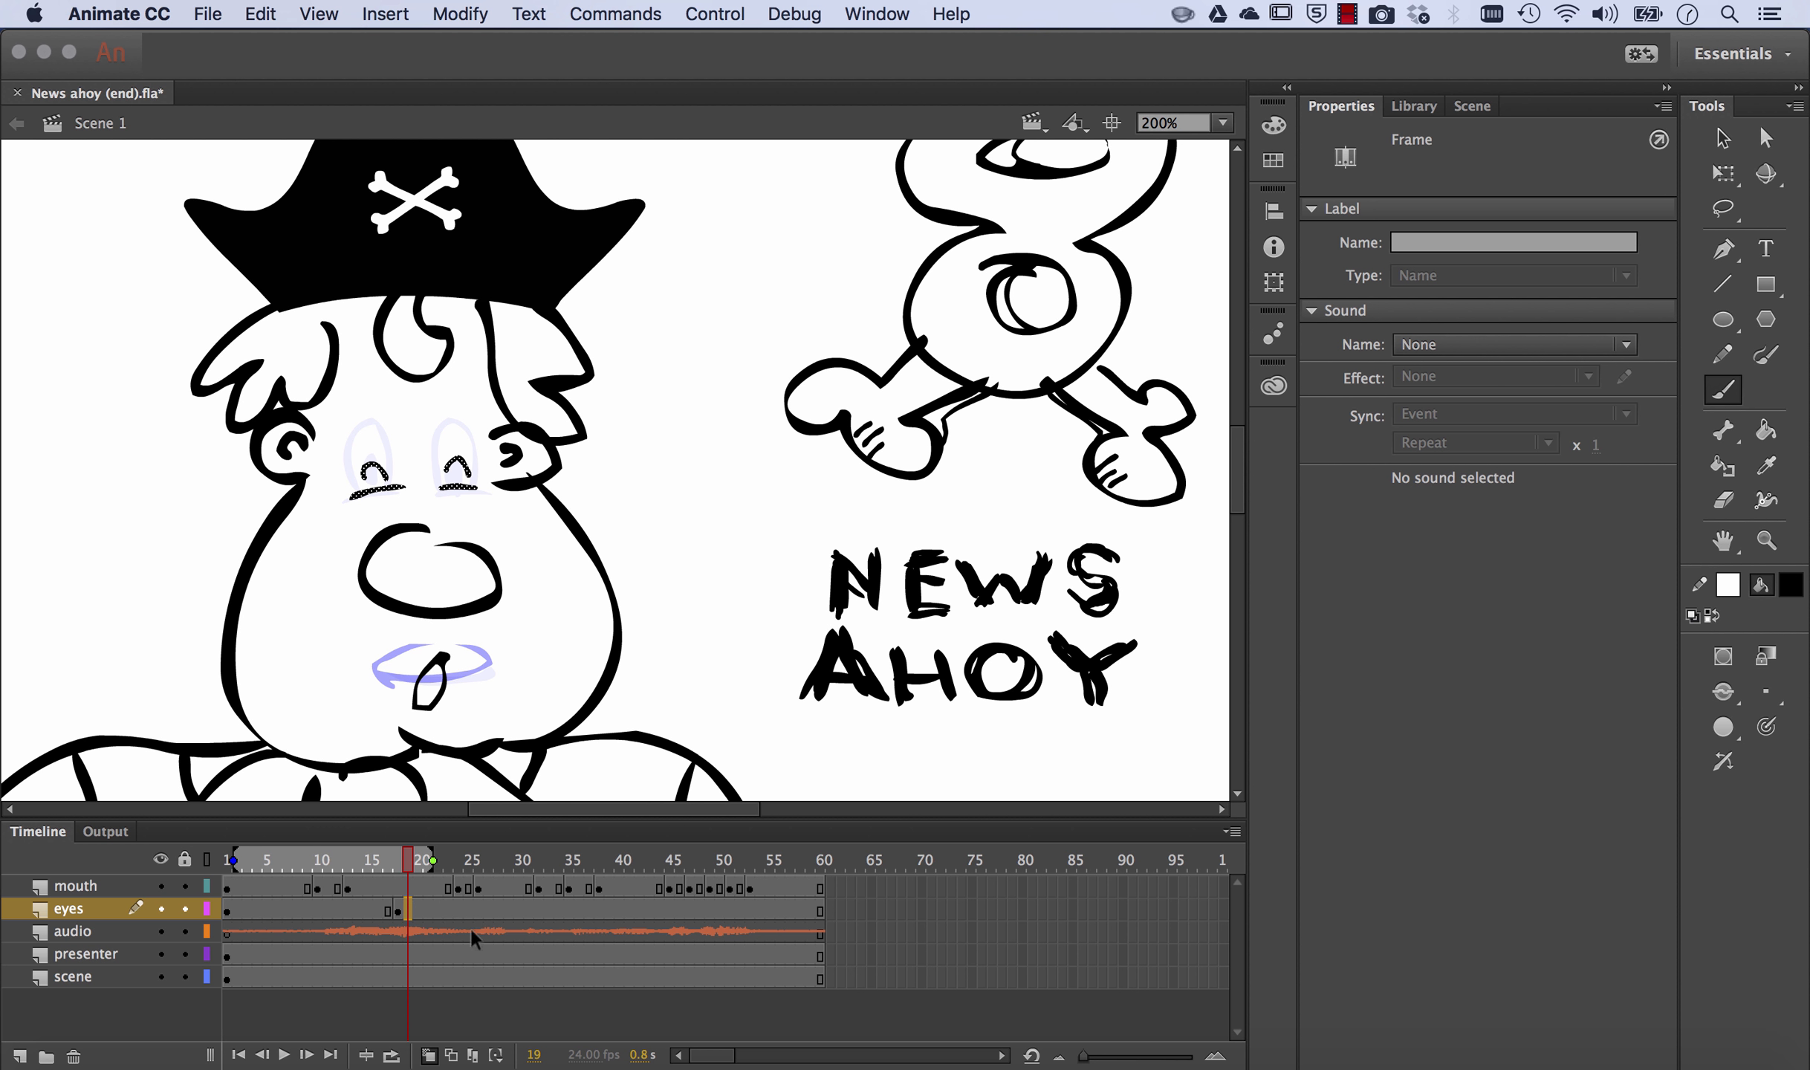
right_click(409, 910)
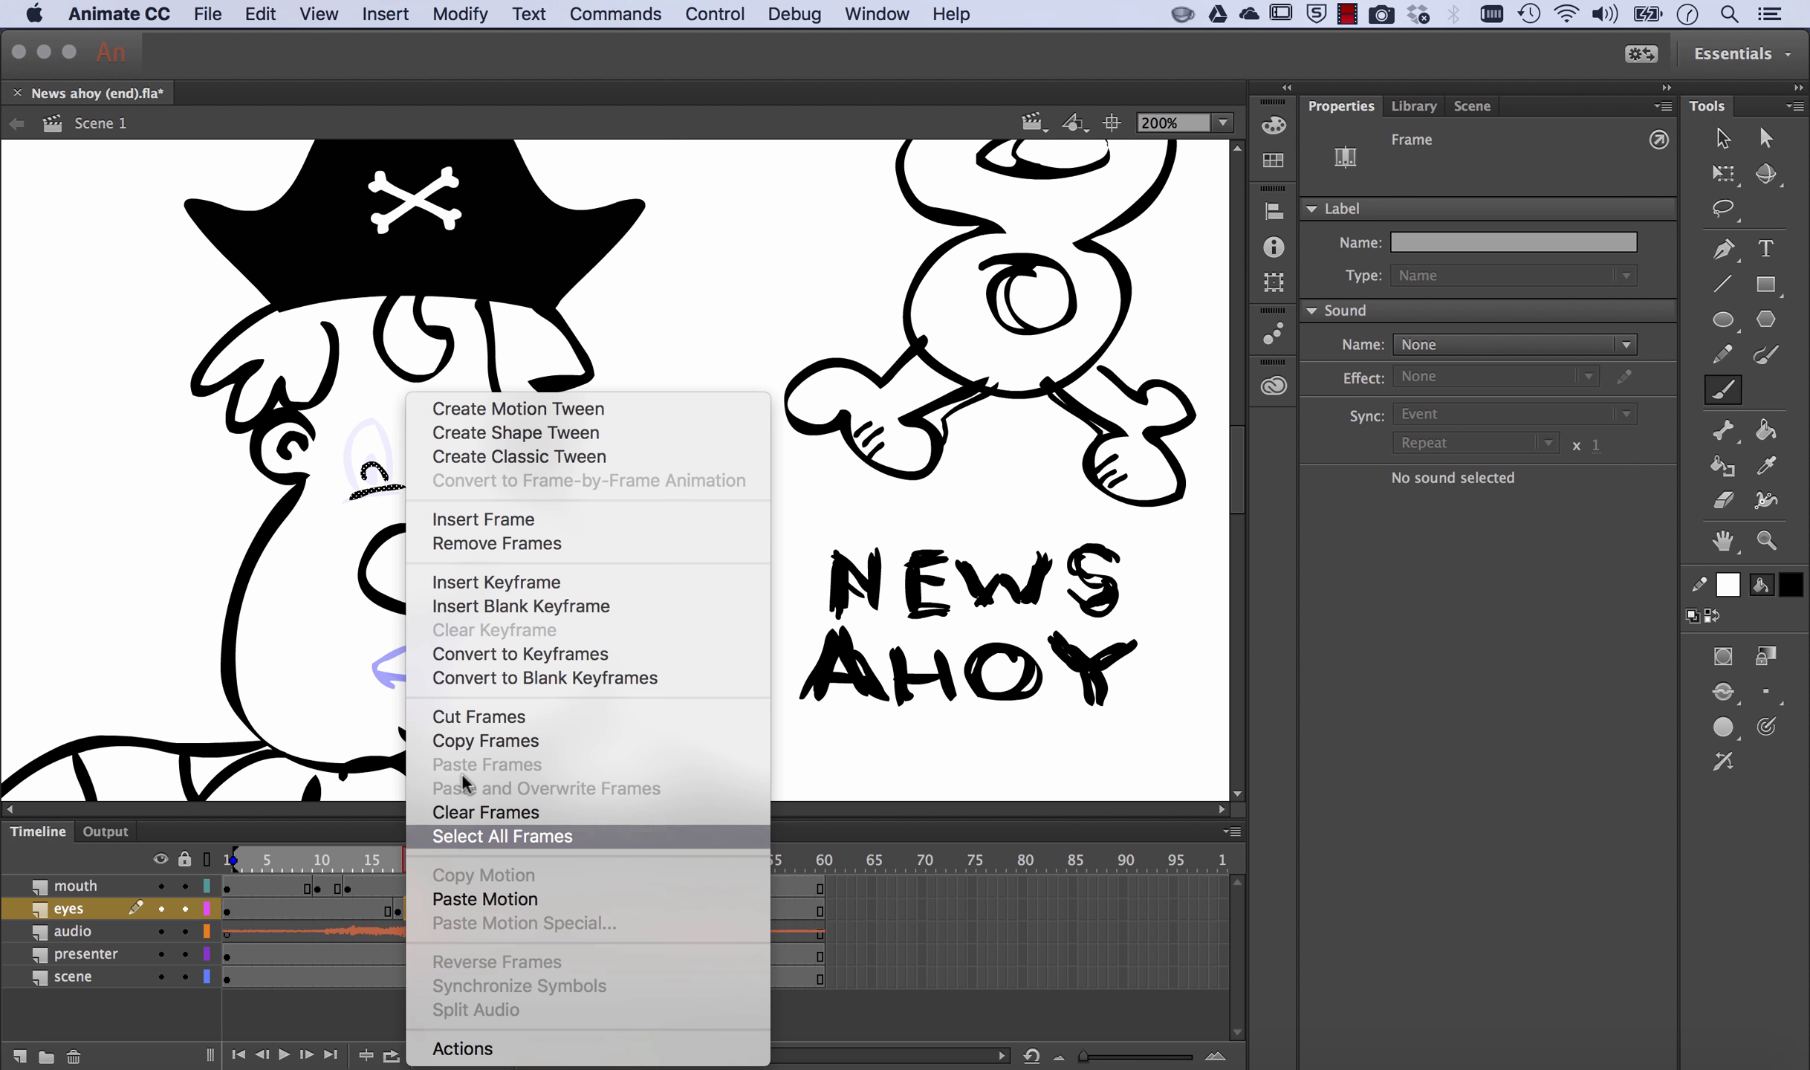
click(557, 608)
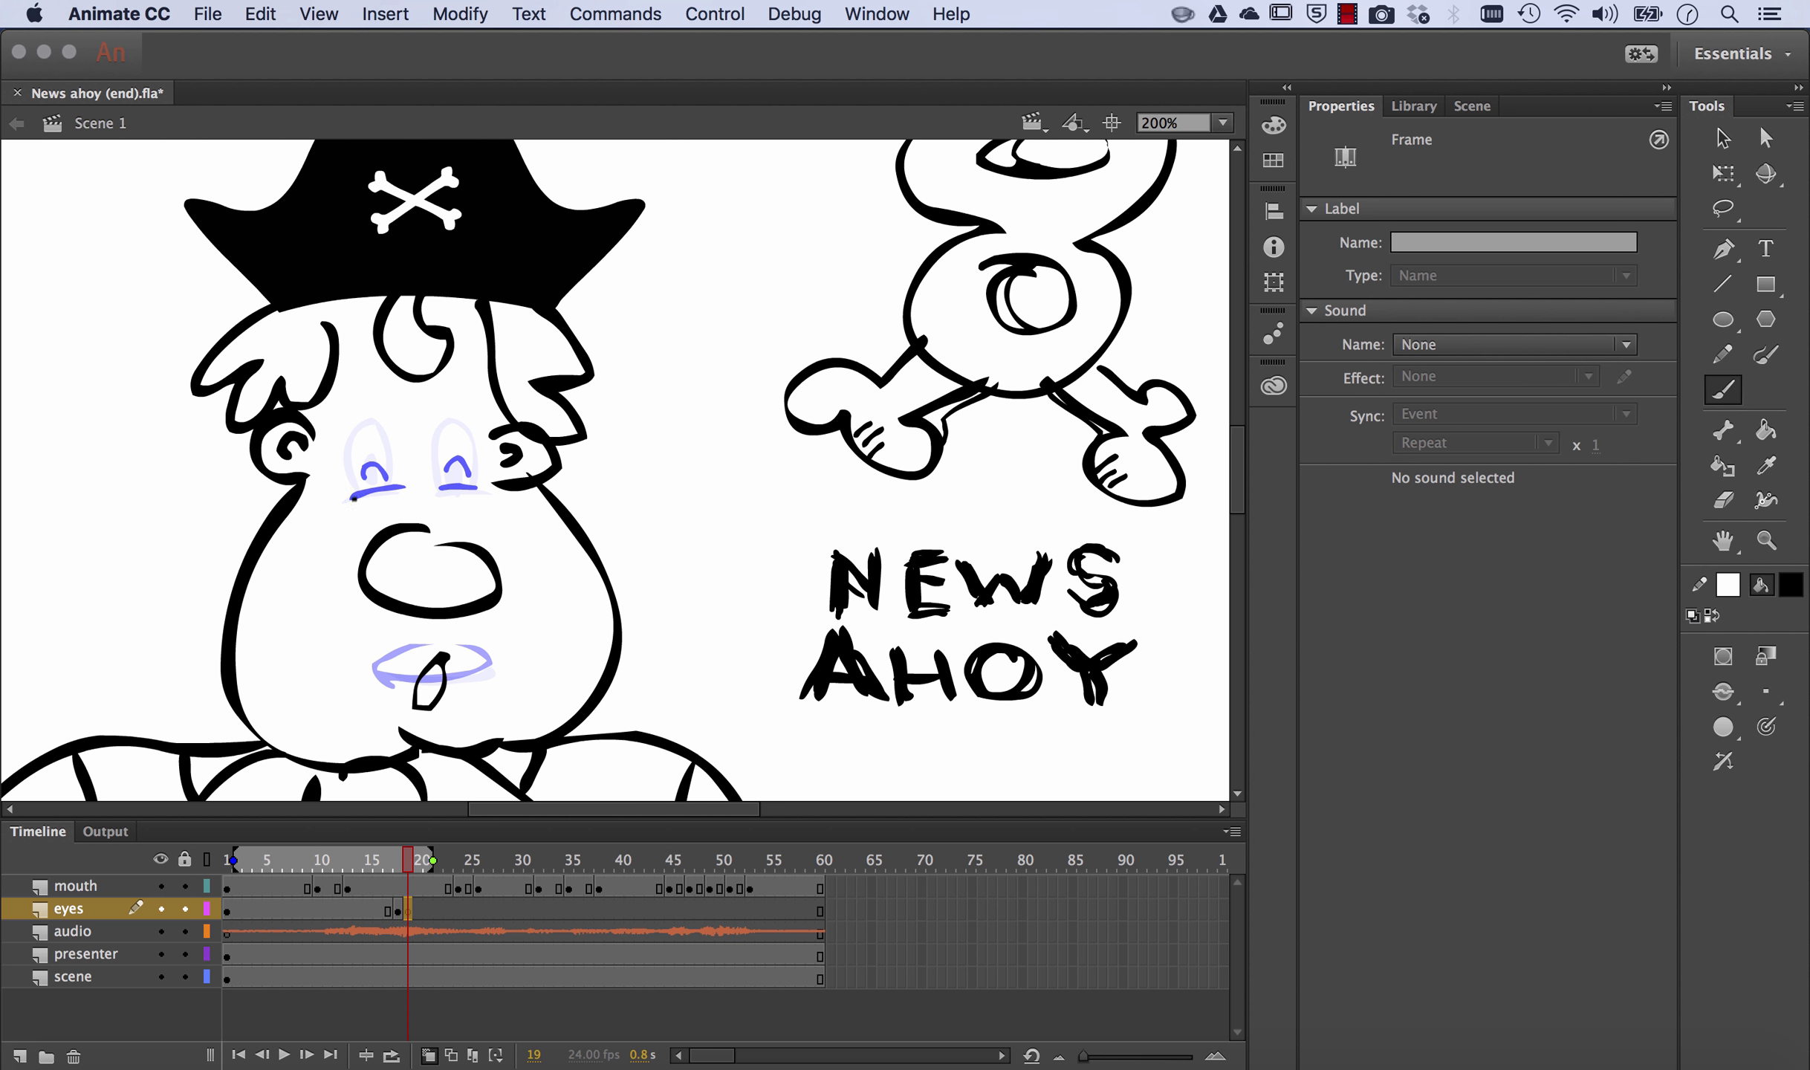
mouse_move(353, 497)
mouse_down()
mouse_move(391, 493)
mouse_move(356, 481)
mouse_move(349, 448)
mouse_move(370, 423)
mouse_move(391, 445)
mouse_move(382, 482)
mouse_move(467, 492)
mouse_move(437, 480)
mouse_move(432, 444)
mouse_move(448, 422)
mouse_move(471, 440)
mouse_move(474, 482)
mouse_move(451, 460)
mouse_move(453, 477)
mouse_move(374, 462)
mouse_up()
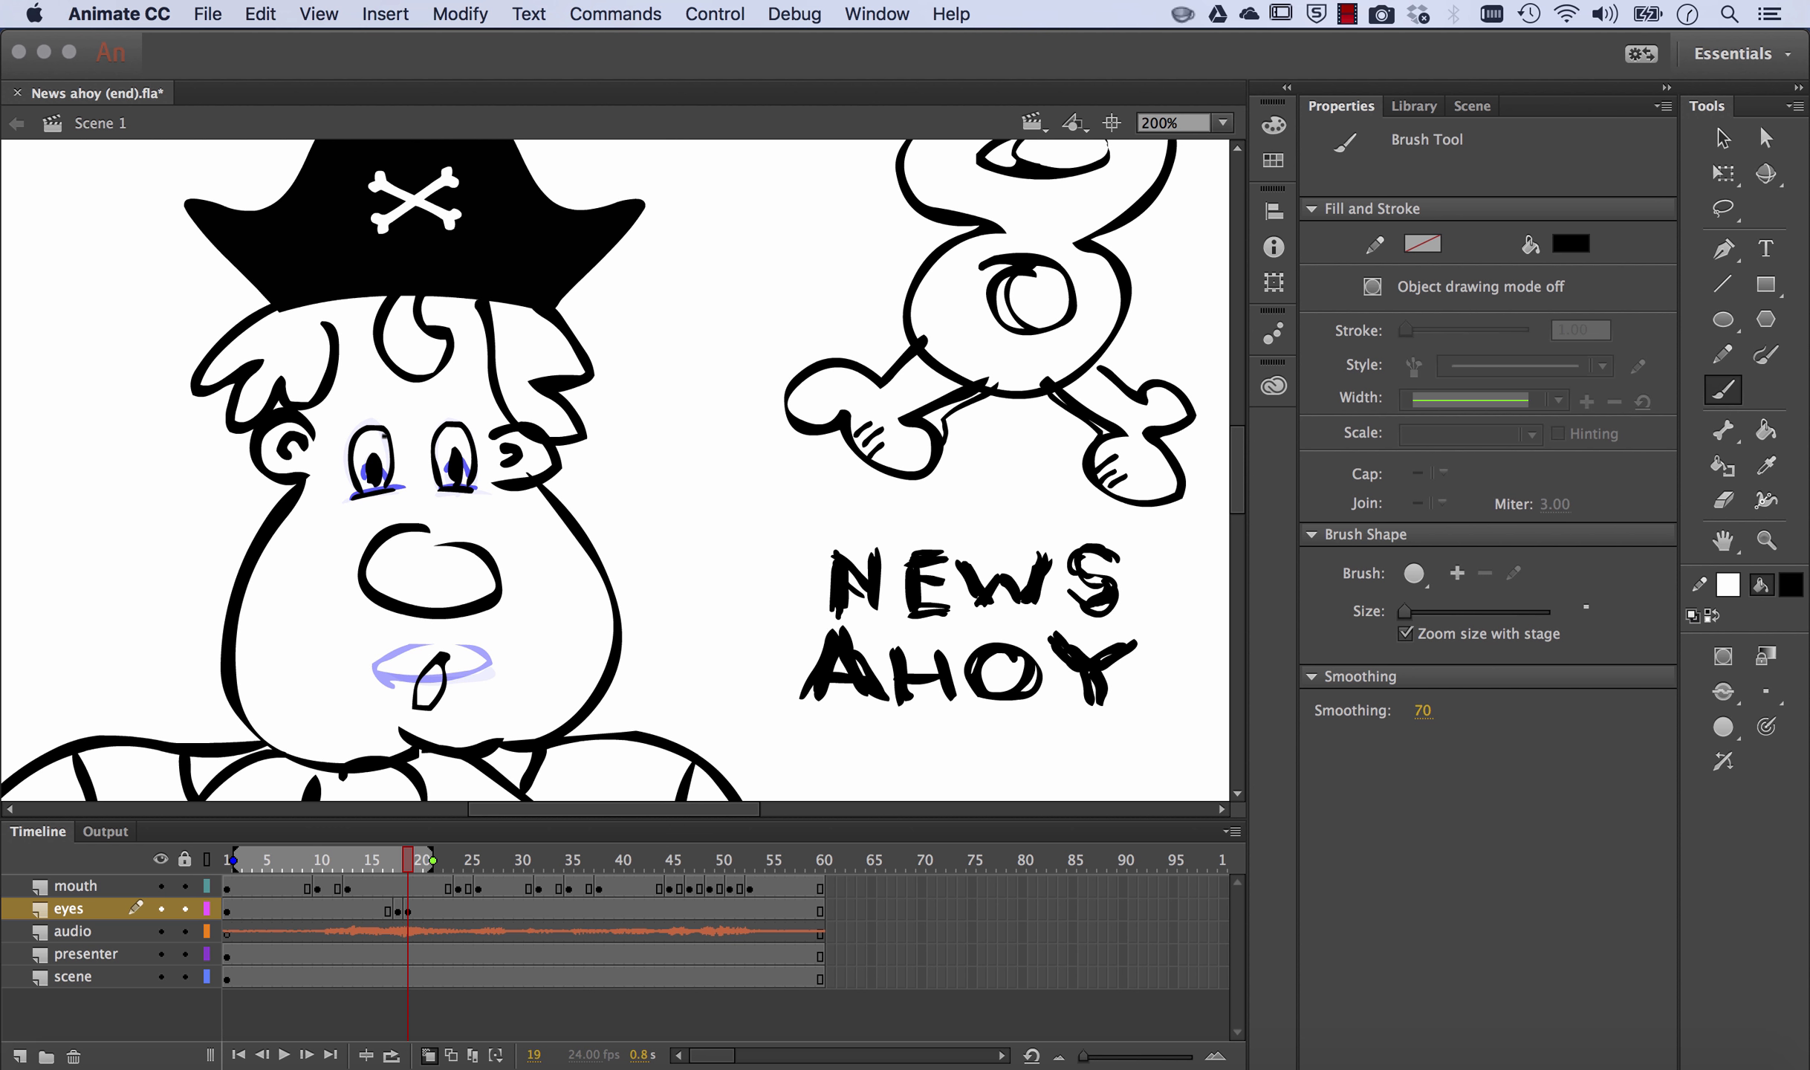
Insert a blank keyframe at frame 29 of the eyes layer and draw a second pair of closed eyes for another blink
click(411, 864)
mouse_move(411, 864)
mouse_down()
mouse_move(465, 864)
mouse_move(241, 864)
mouse_move(507, 860)
mouse_up()
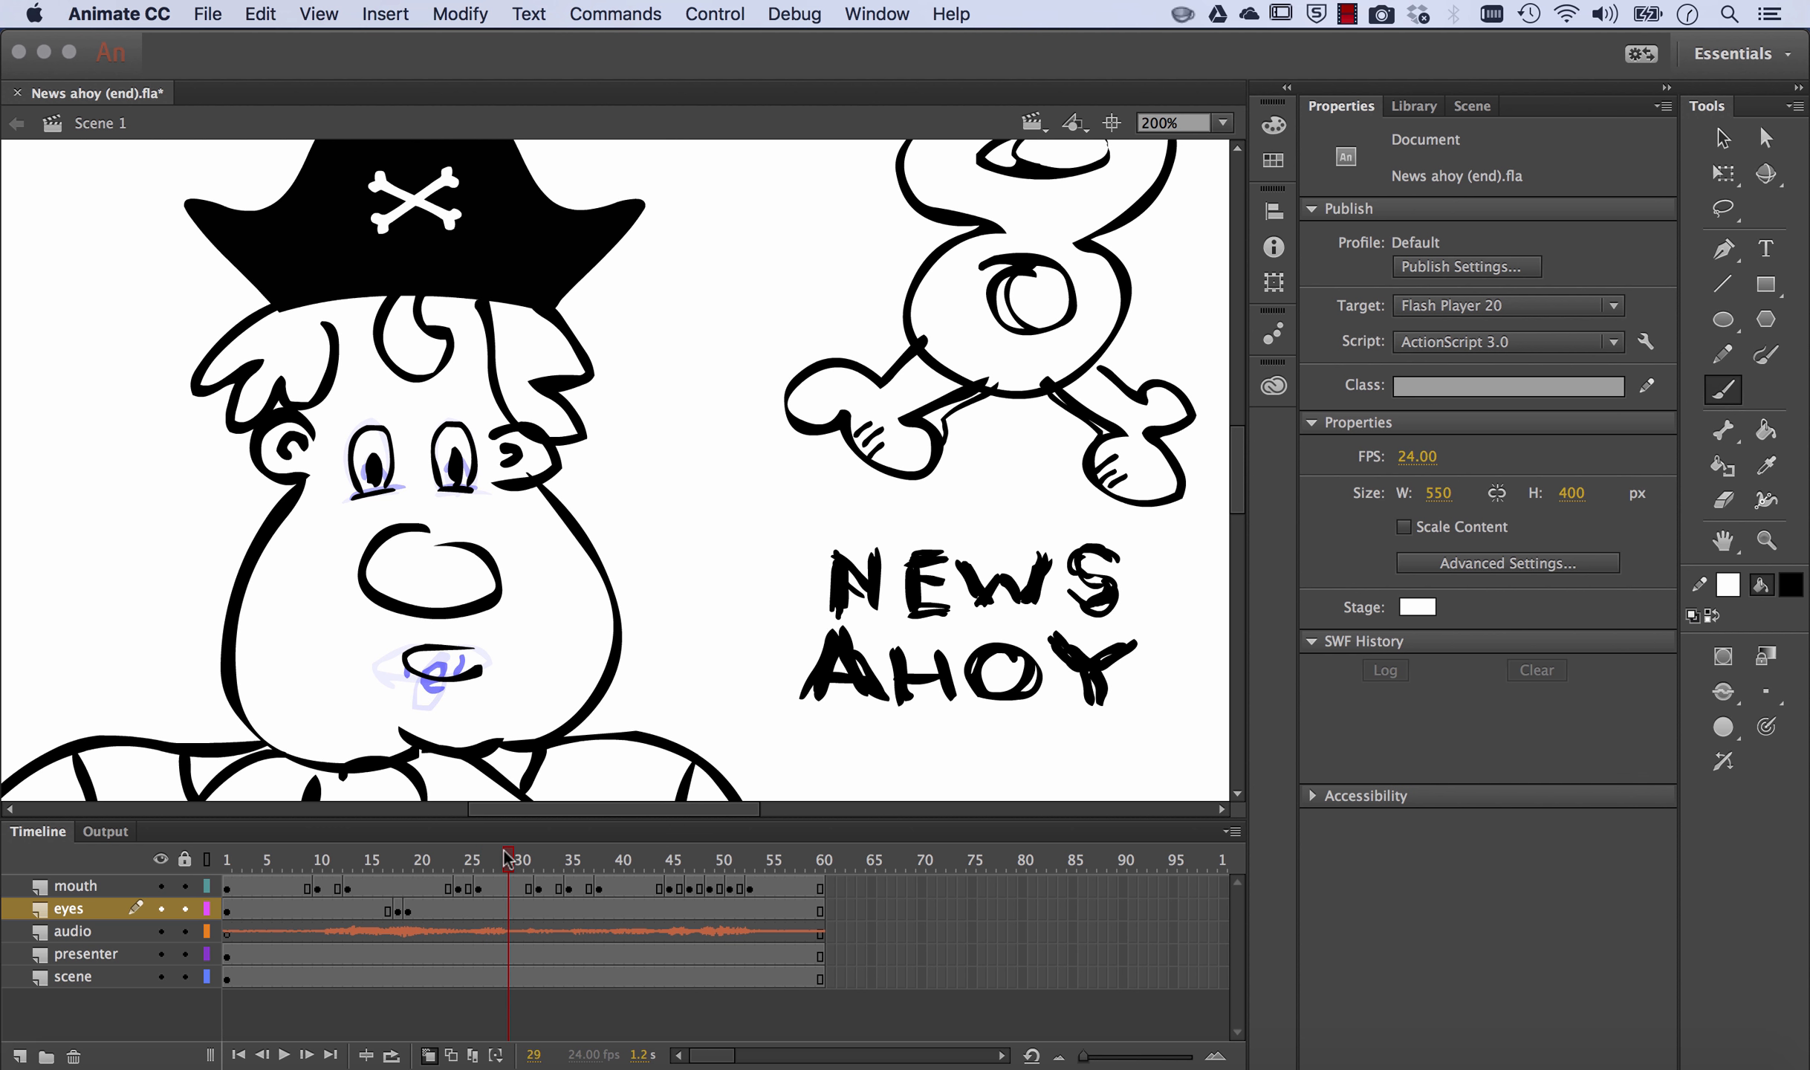
click(505, 907)
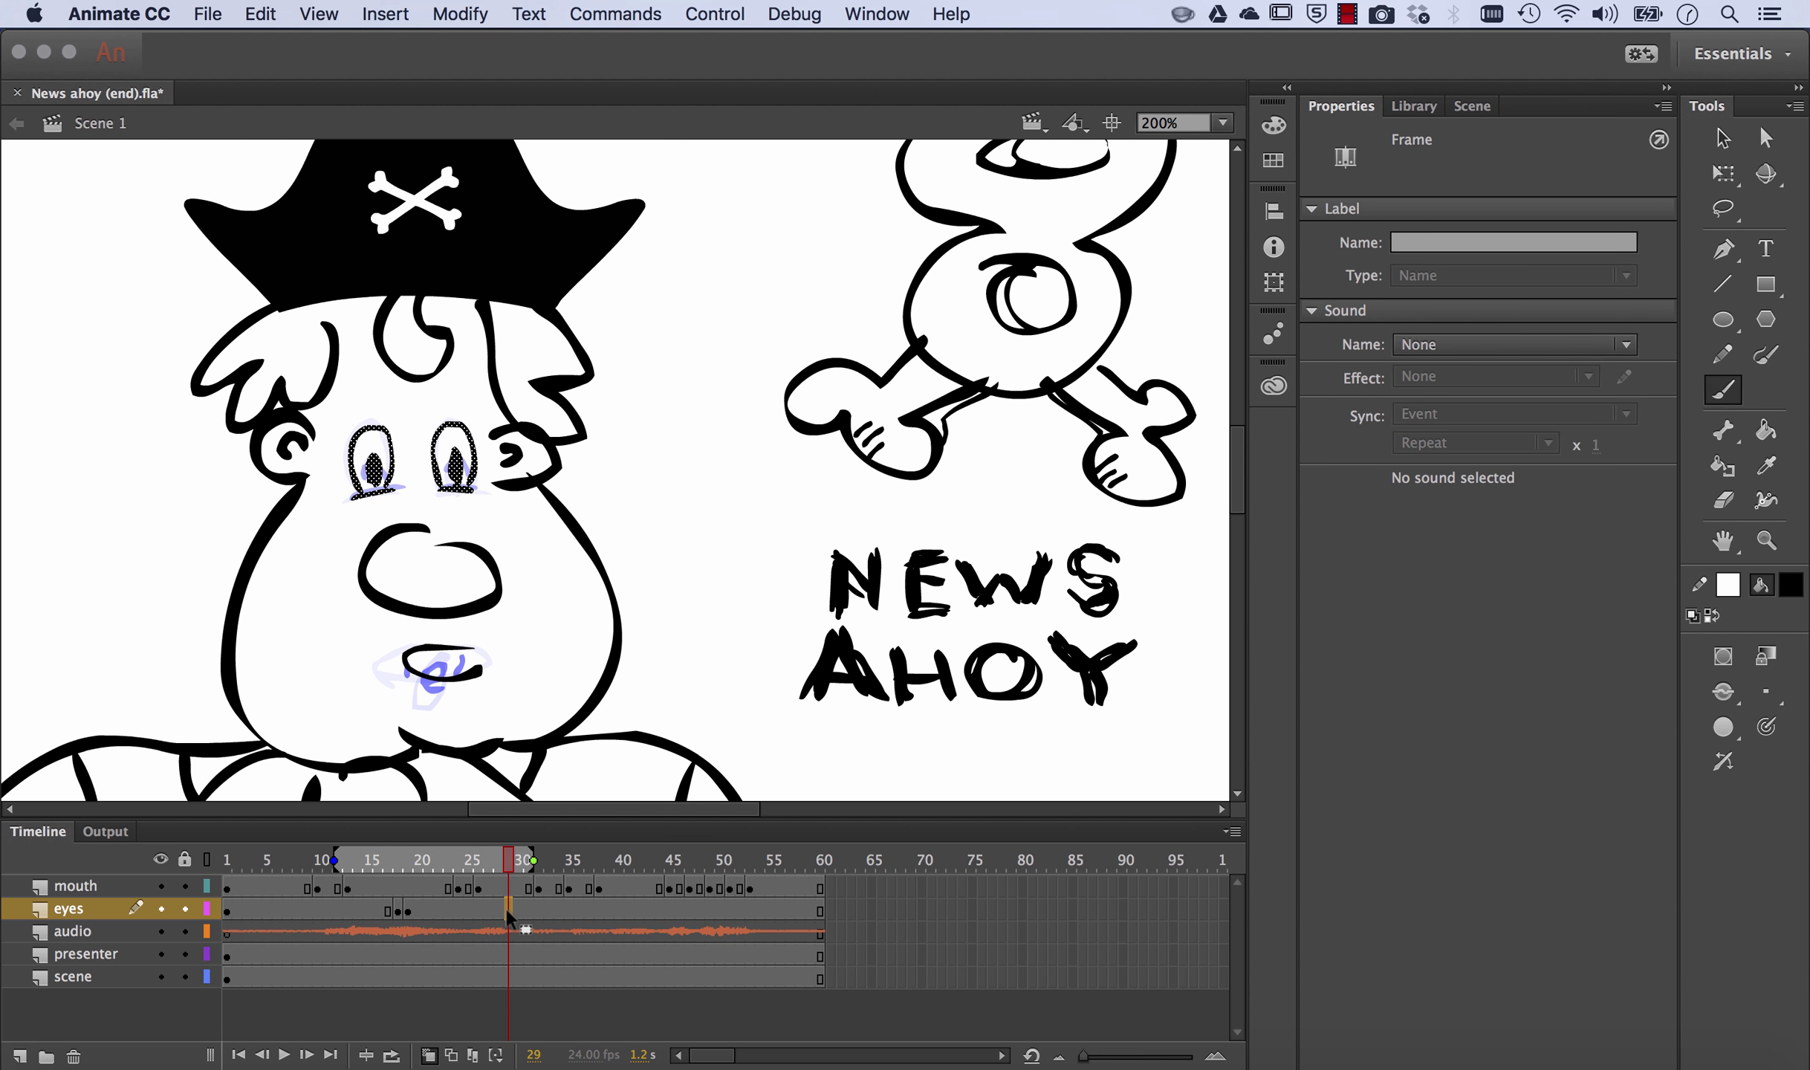
right_click(506, 909)
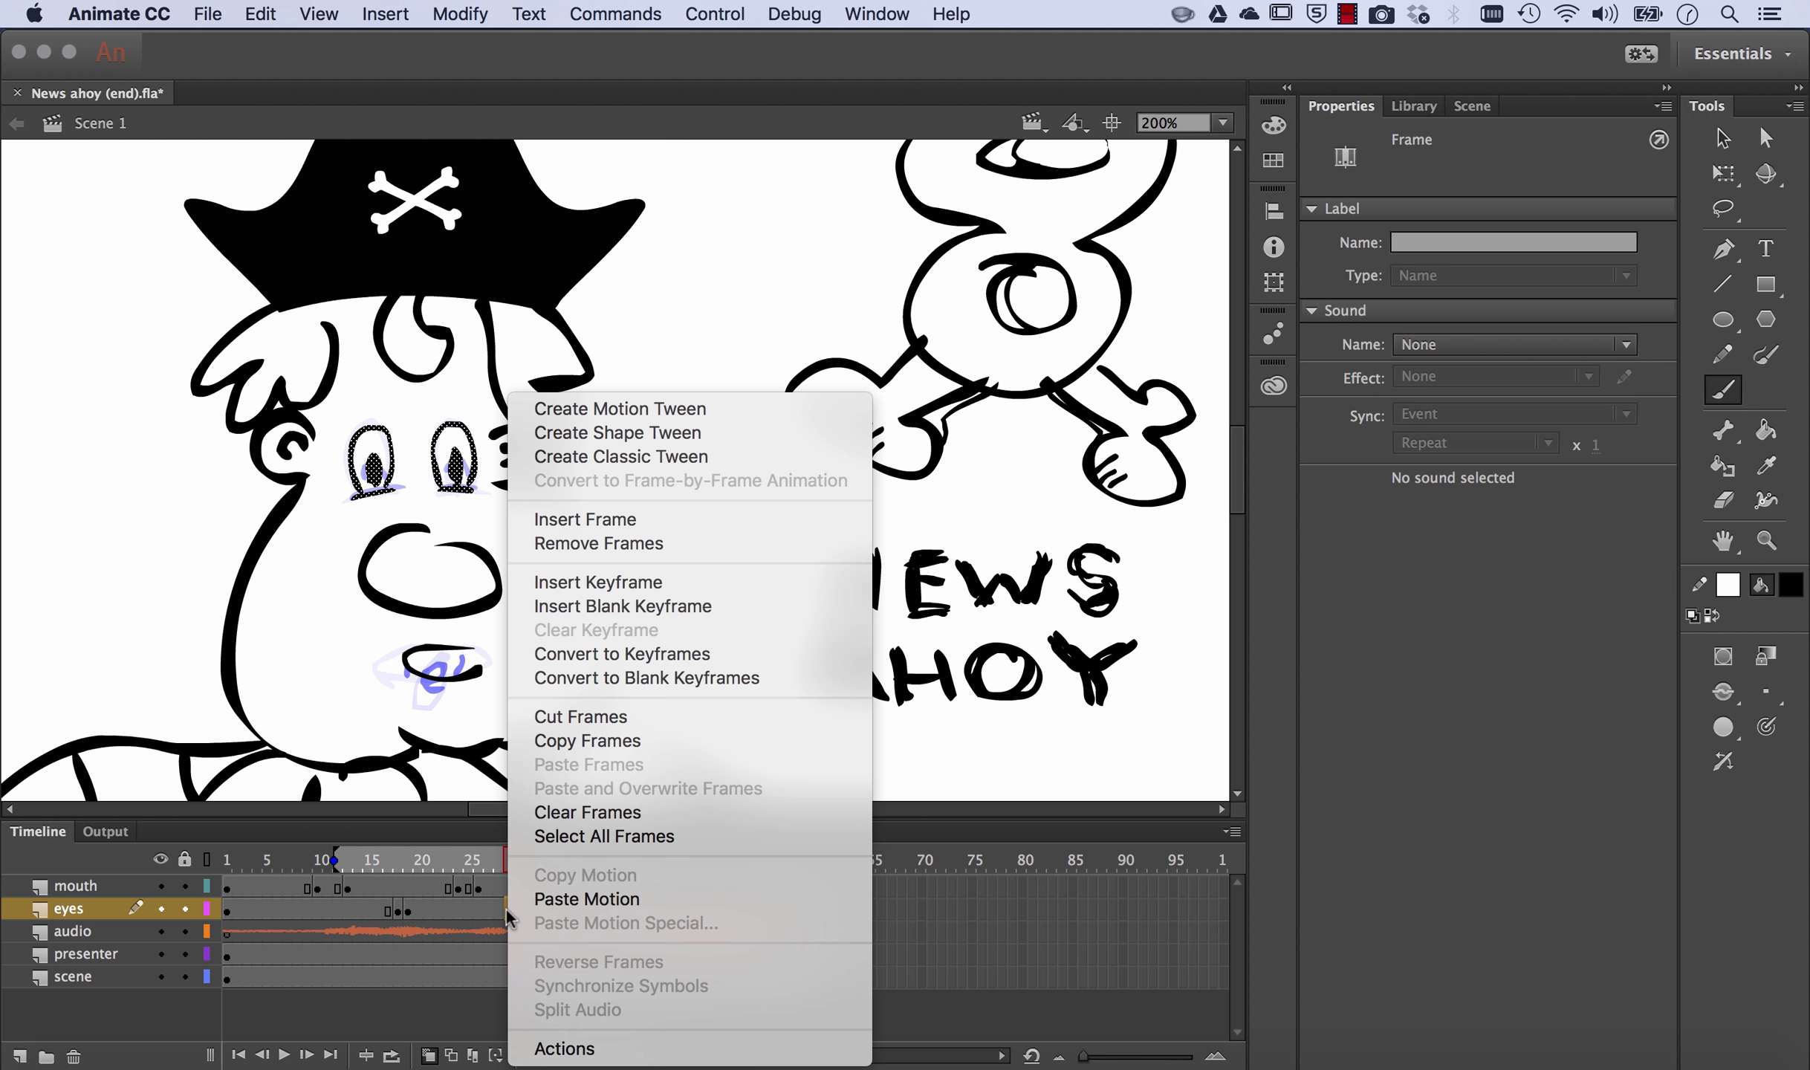
click(622, 605)
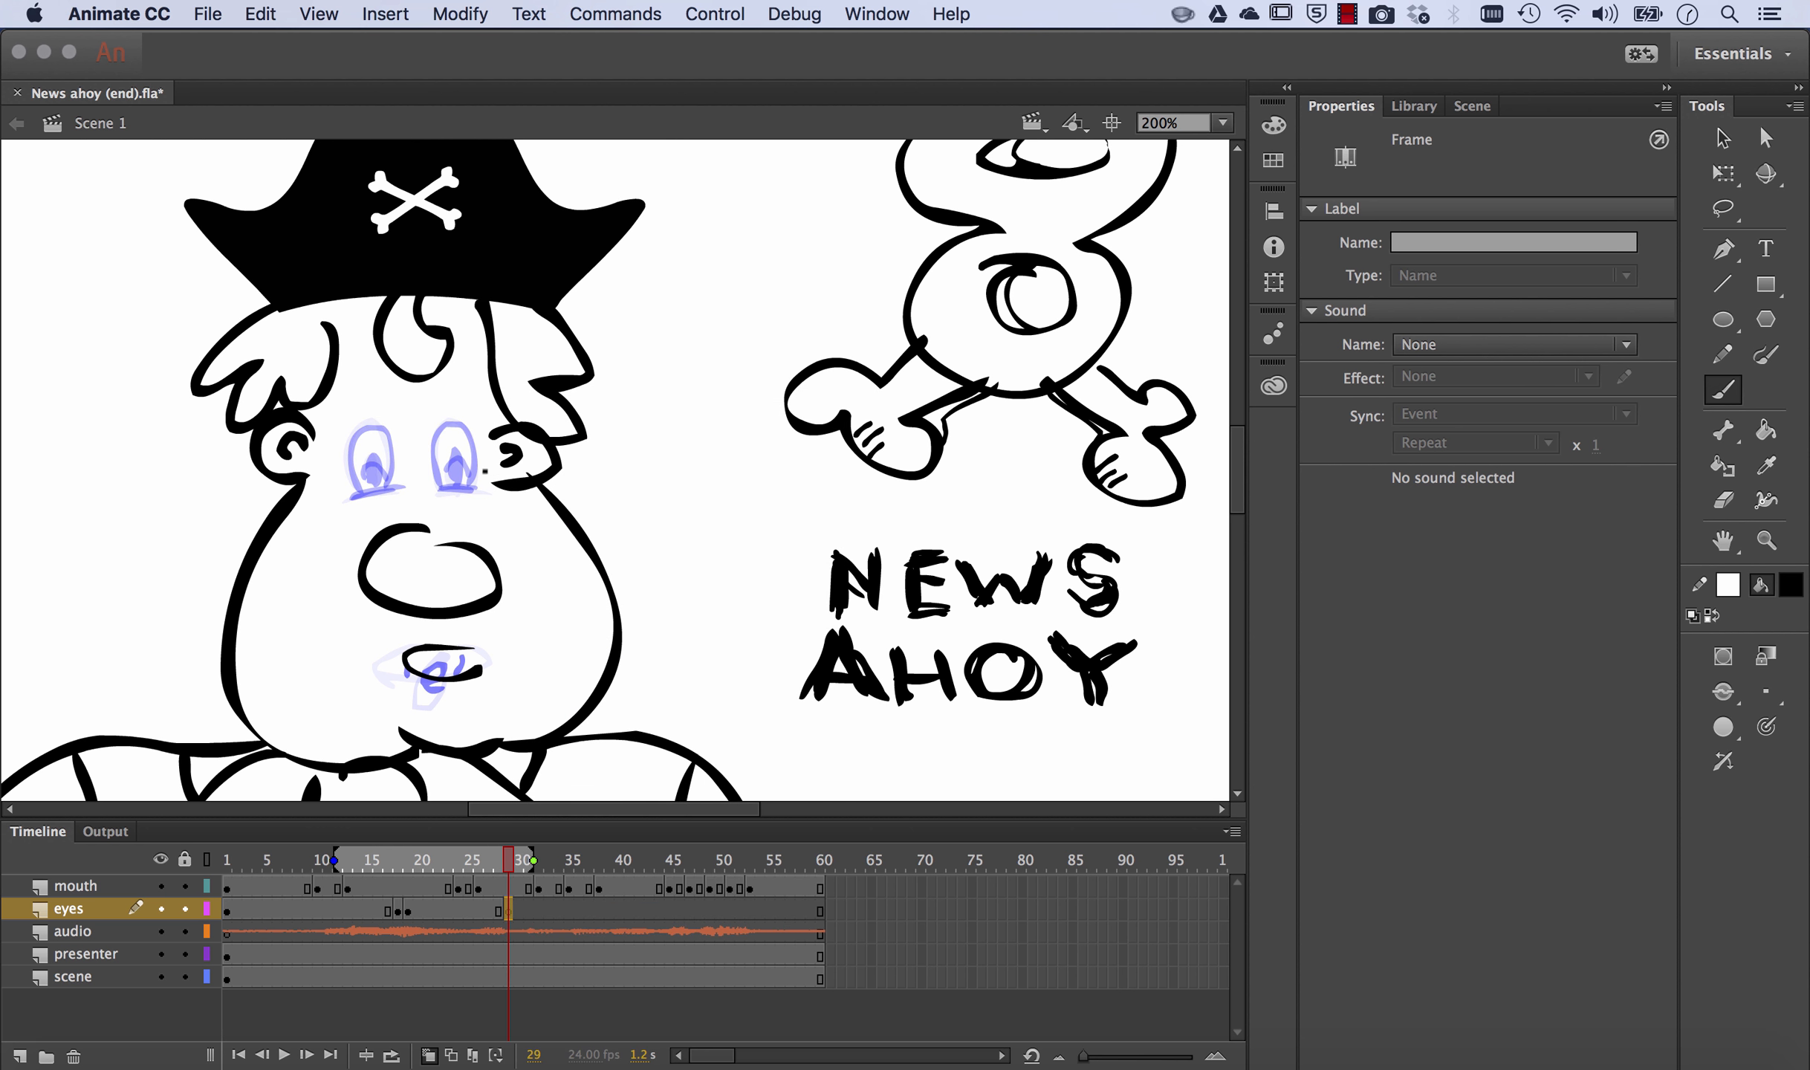
drag(449, 473, 473, 486)
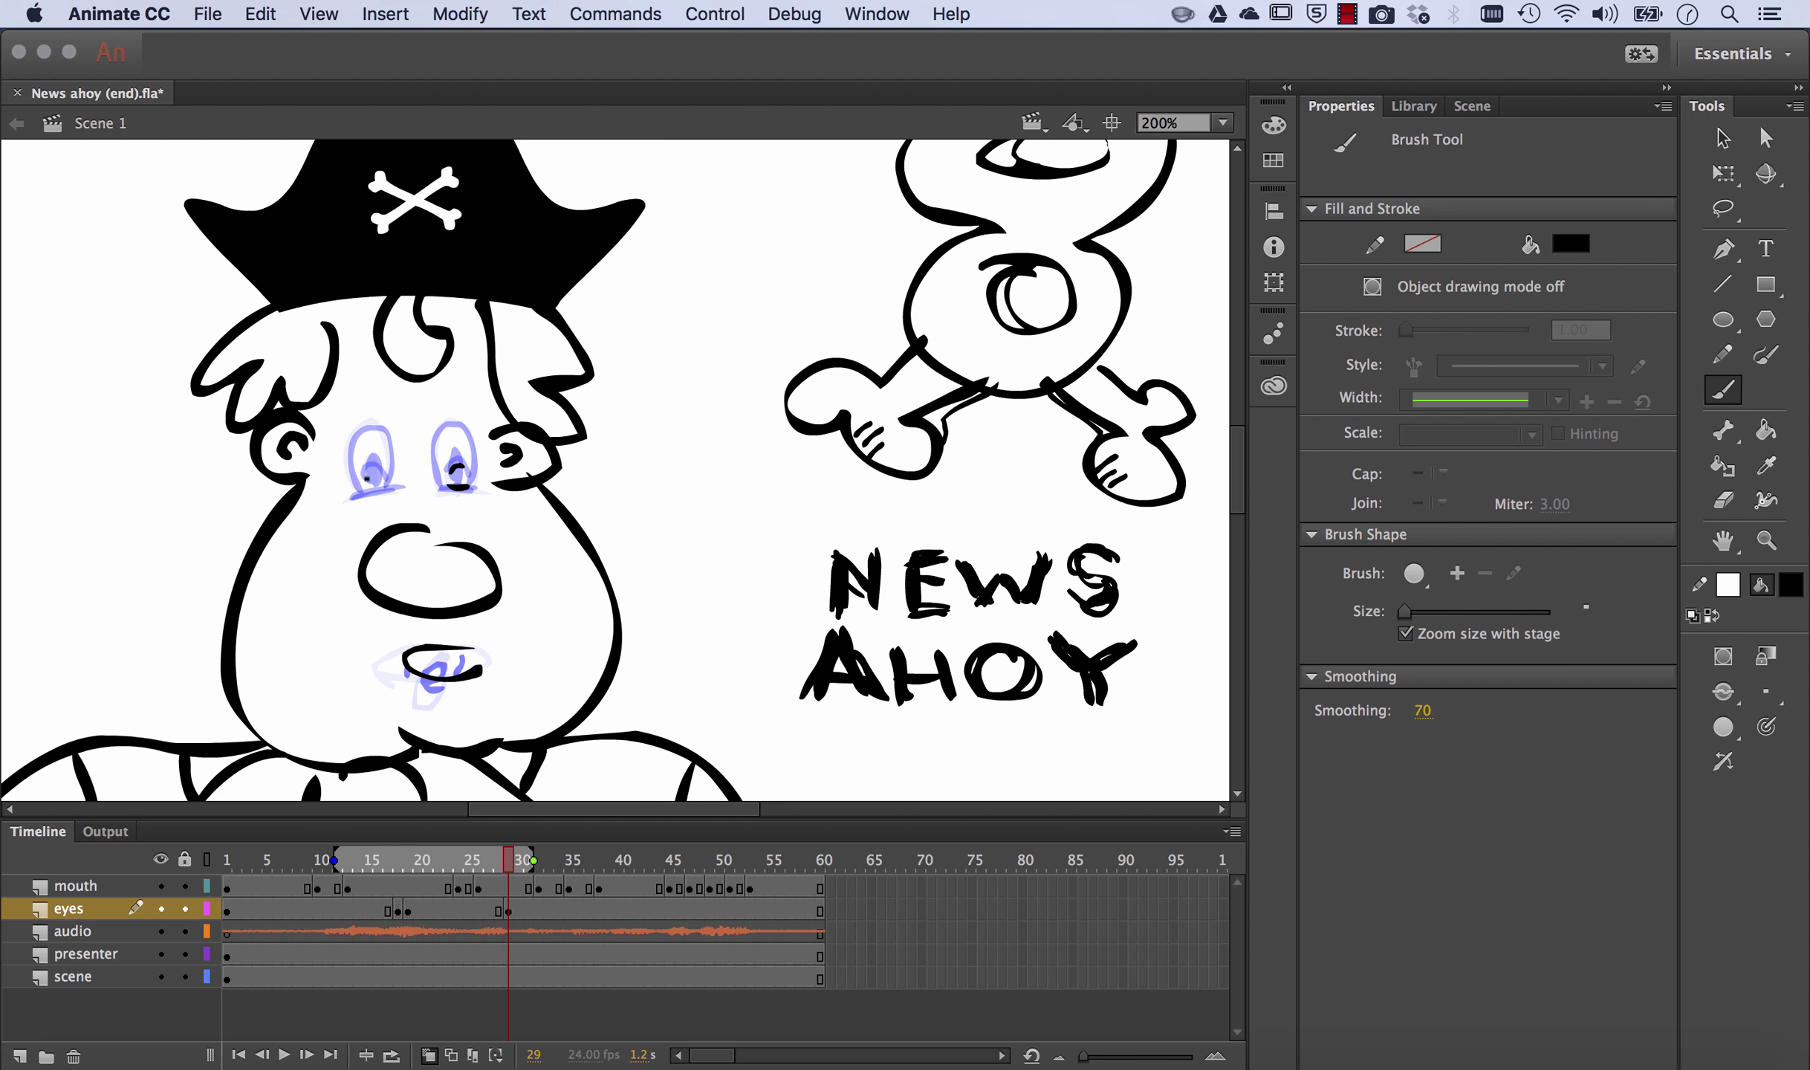
drag(363, 483, 387, 492)
Insert a blank keyframe at frame 31 of the eyes layer and draw the reopened eyes with pupils over the onion skin
click(521, 908)
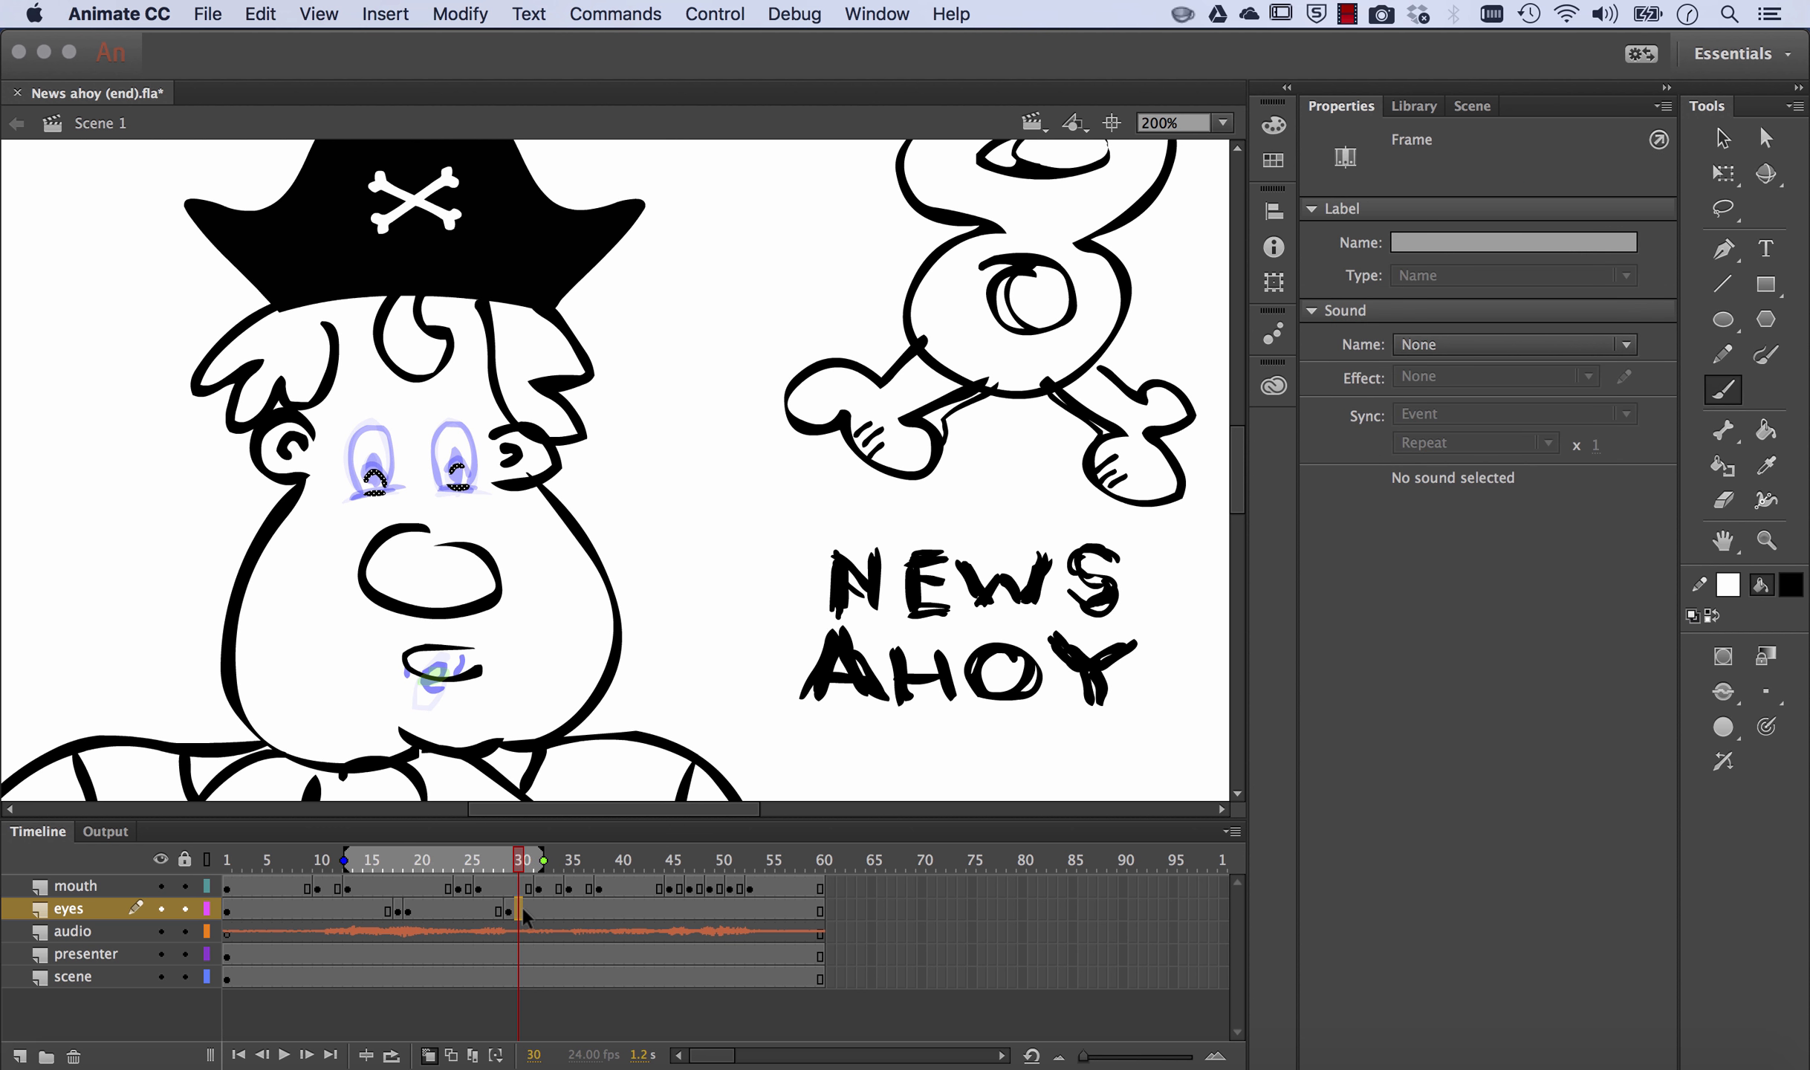
right_click(526, 905)
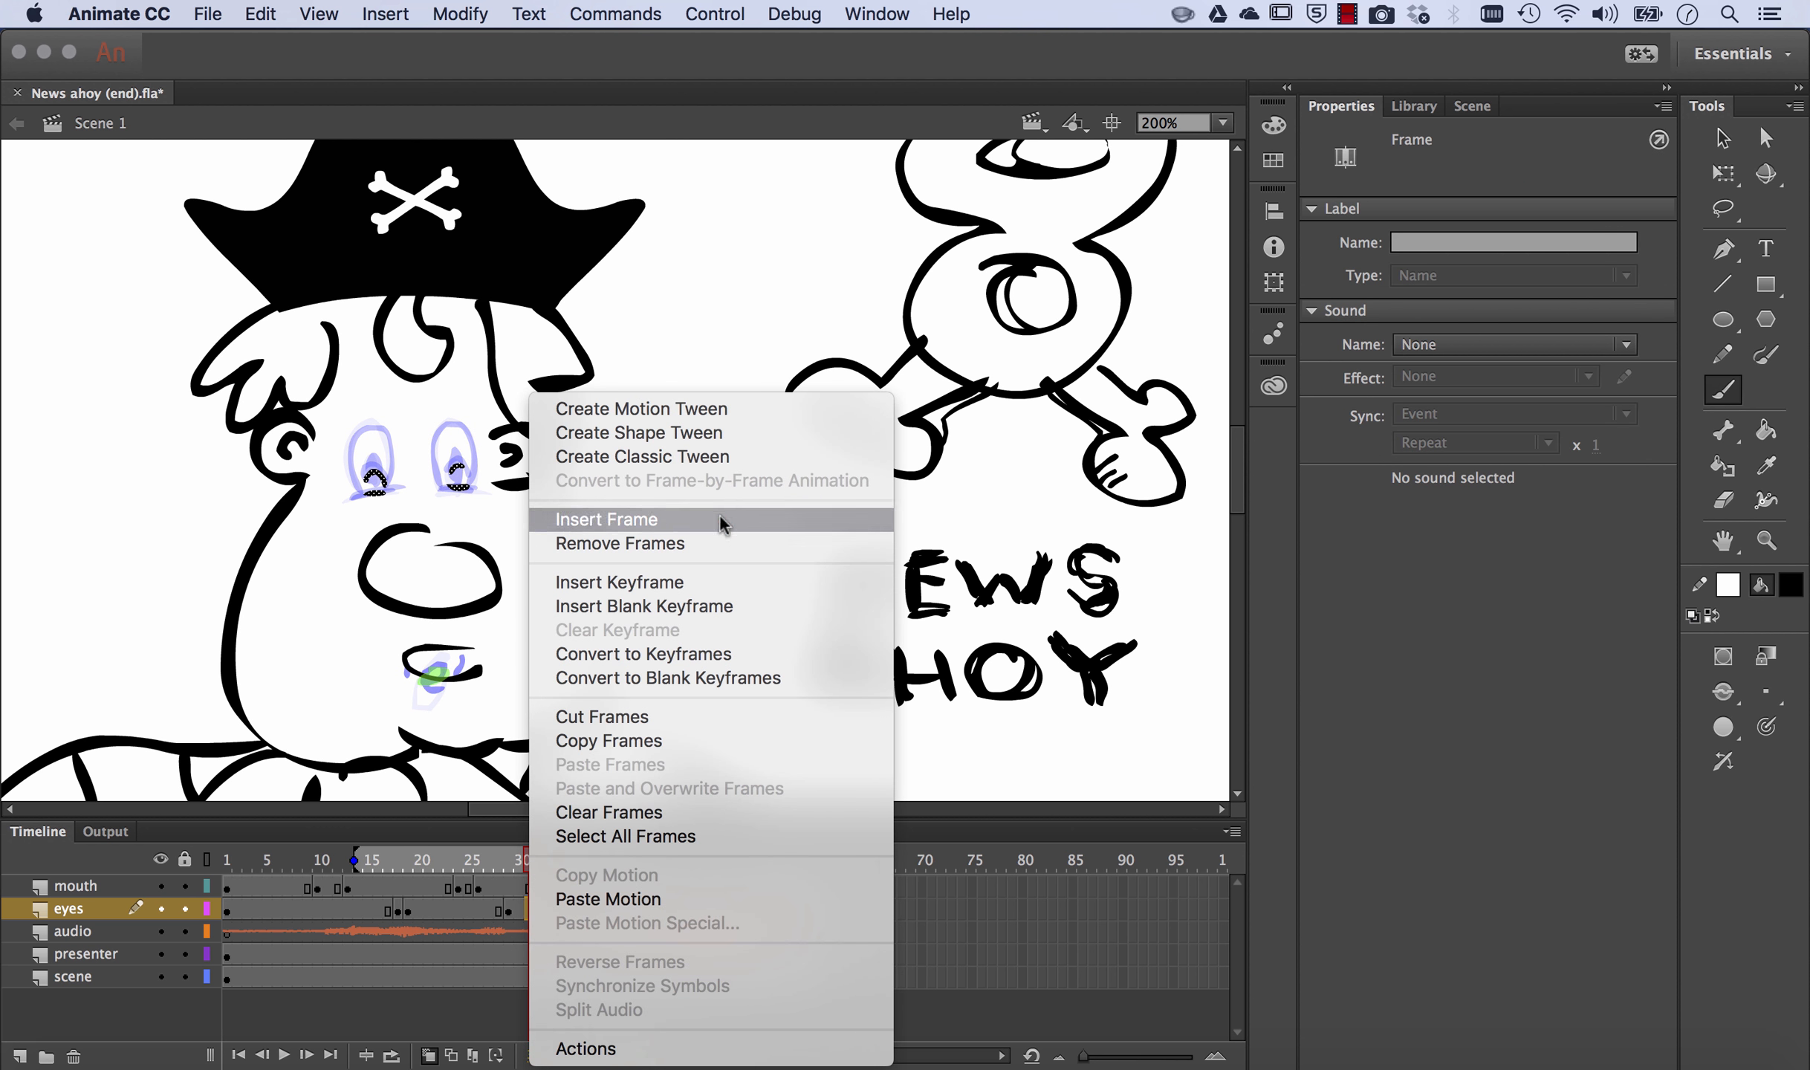
click(684, 602)
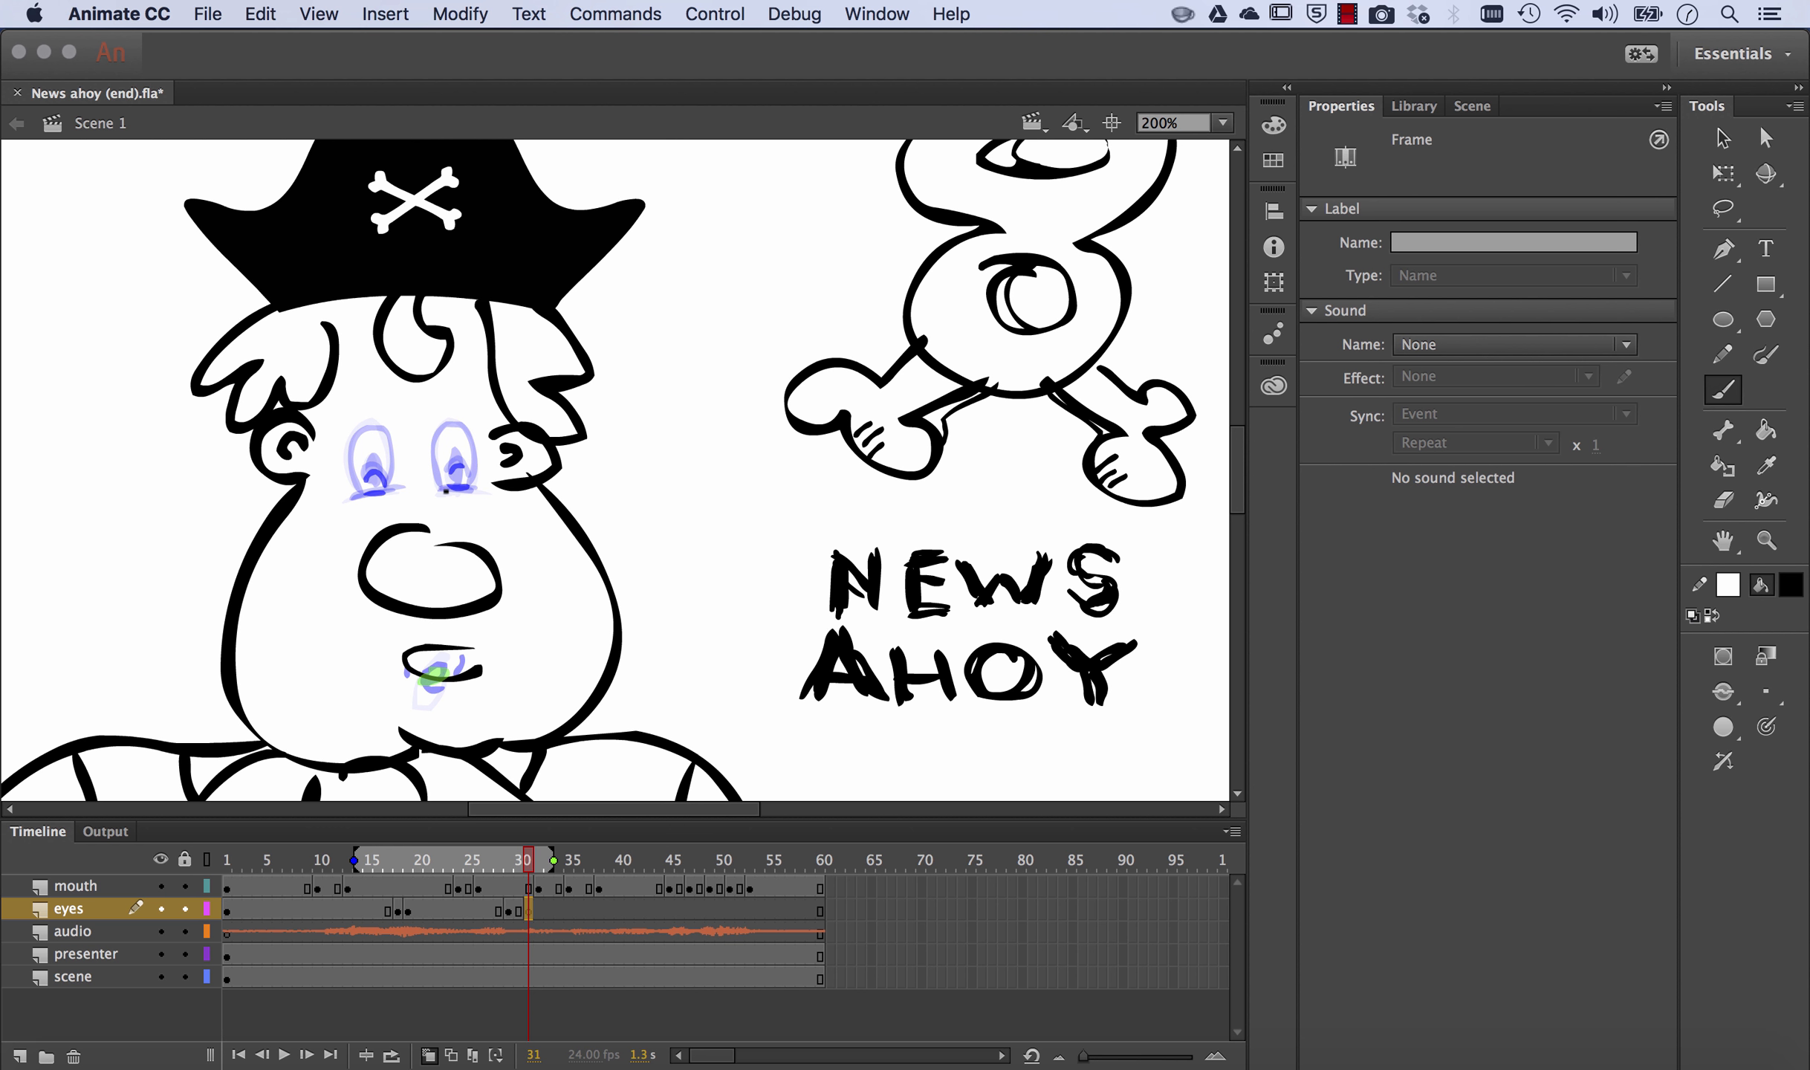
drag(438, 492, 477, 487)
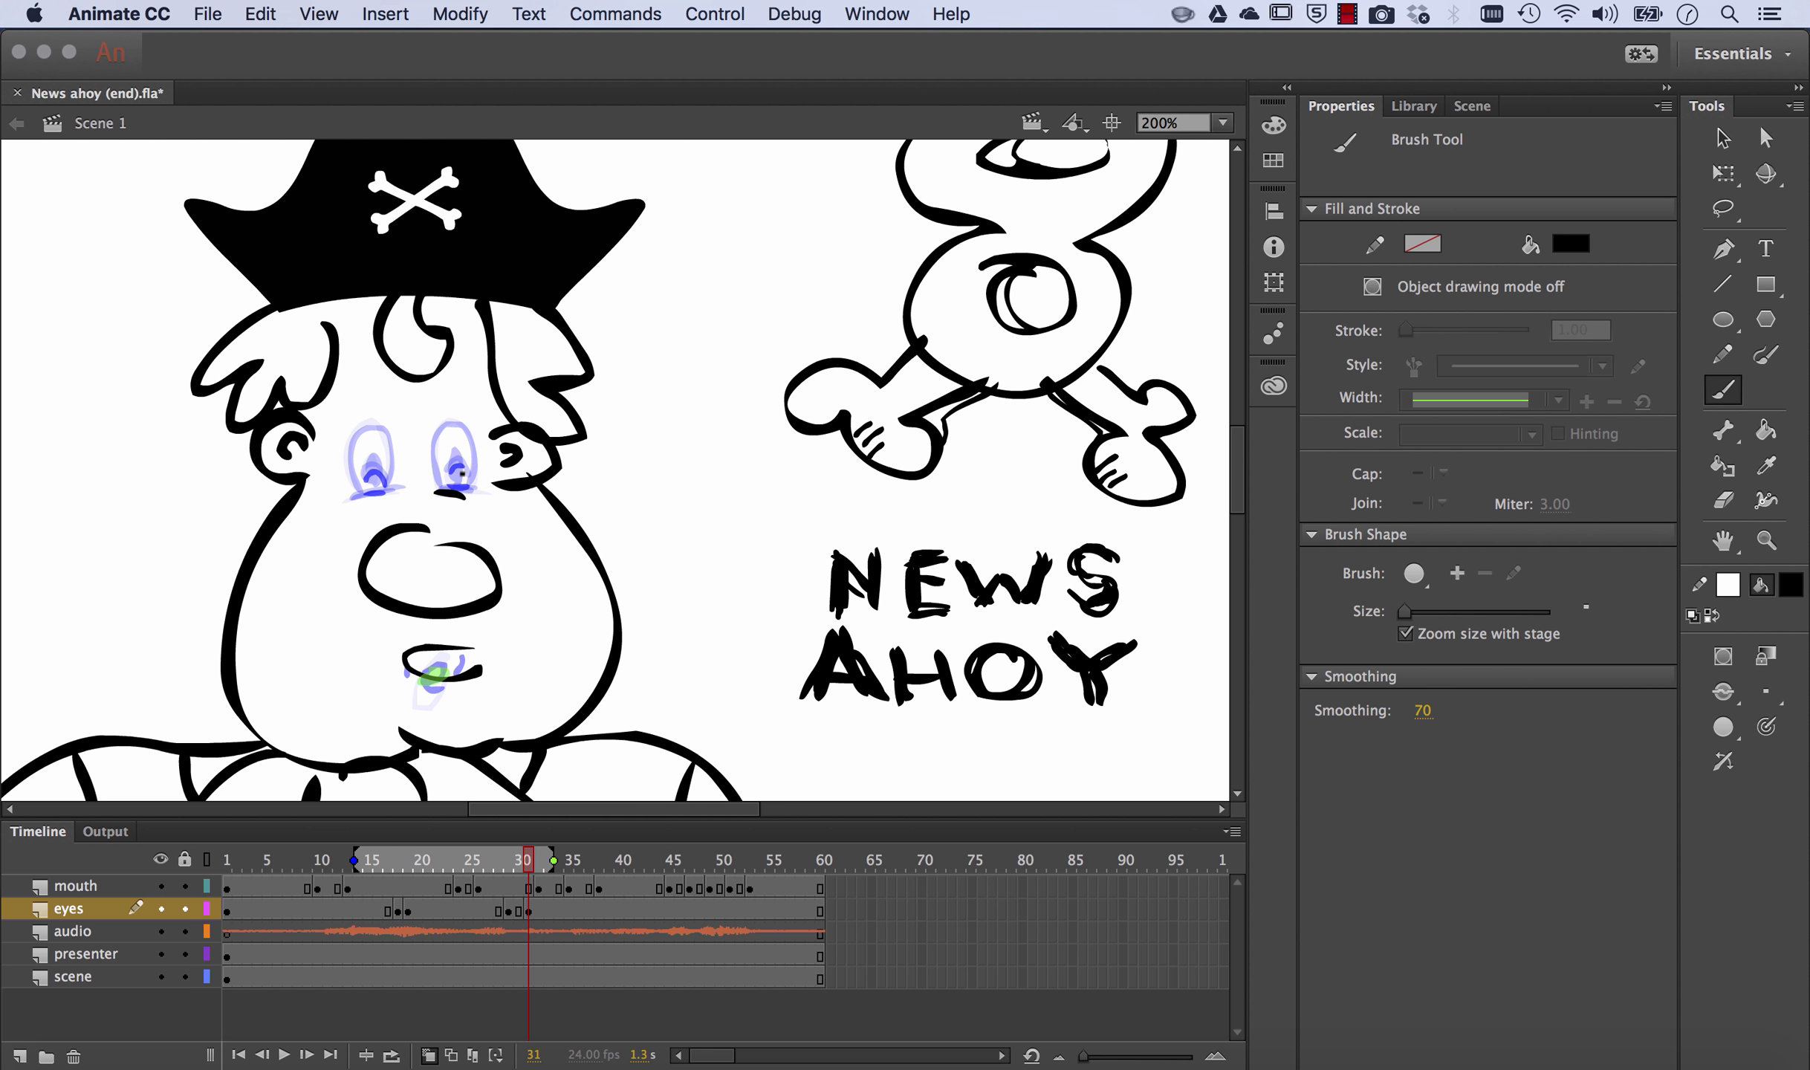
mouse_move(443, 492)
mouse_down()
mouse_move(436, 417)
mouse_move(465, 421)
mouse_move(475, 458)
mouse_move(447, 489)
mouse_move(452, 445)
mouse_move(455, 472)
mouse_move(390, 497)
mouse_move(372, 414)
mouse_move(358, 470)
mouse_up()
mouse_move(374, 469)
mouse_down()
mouse_move(374, 449)
mouse_move(373, 472)
mouse_up()
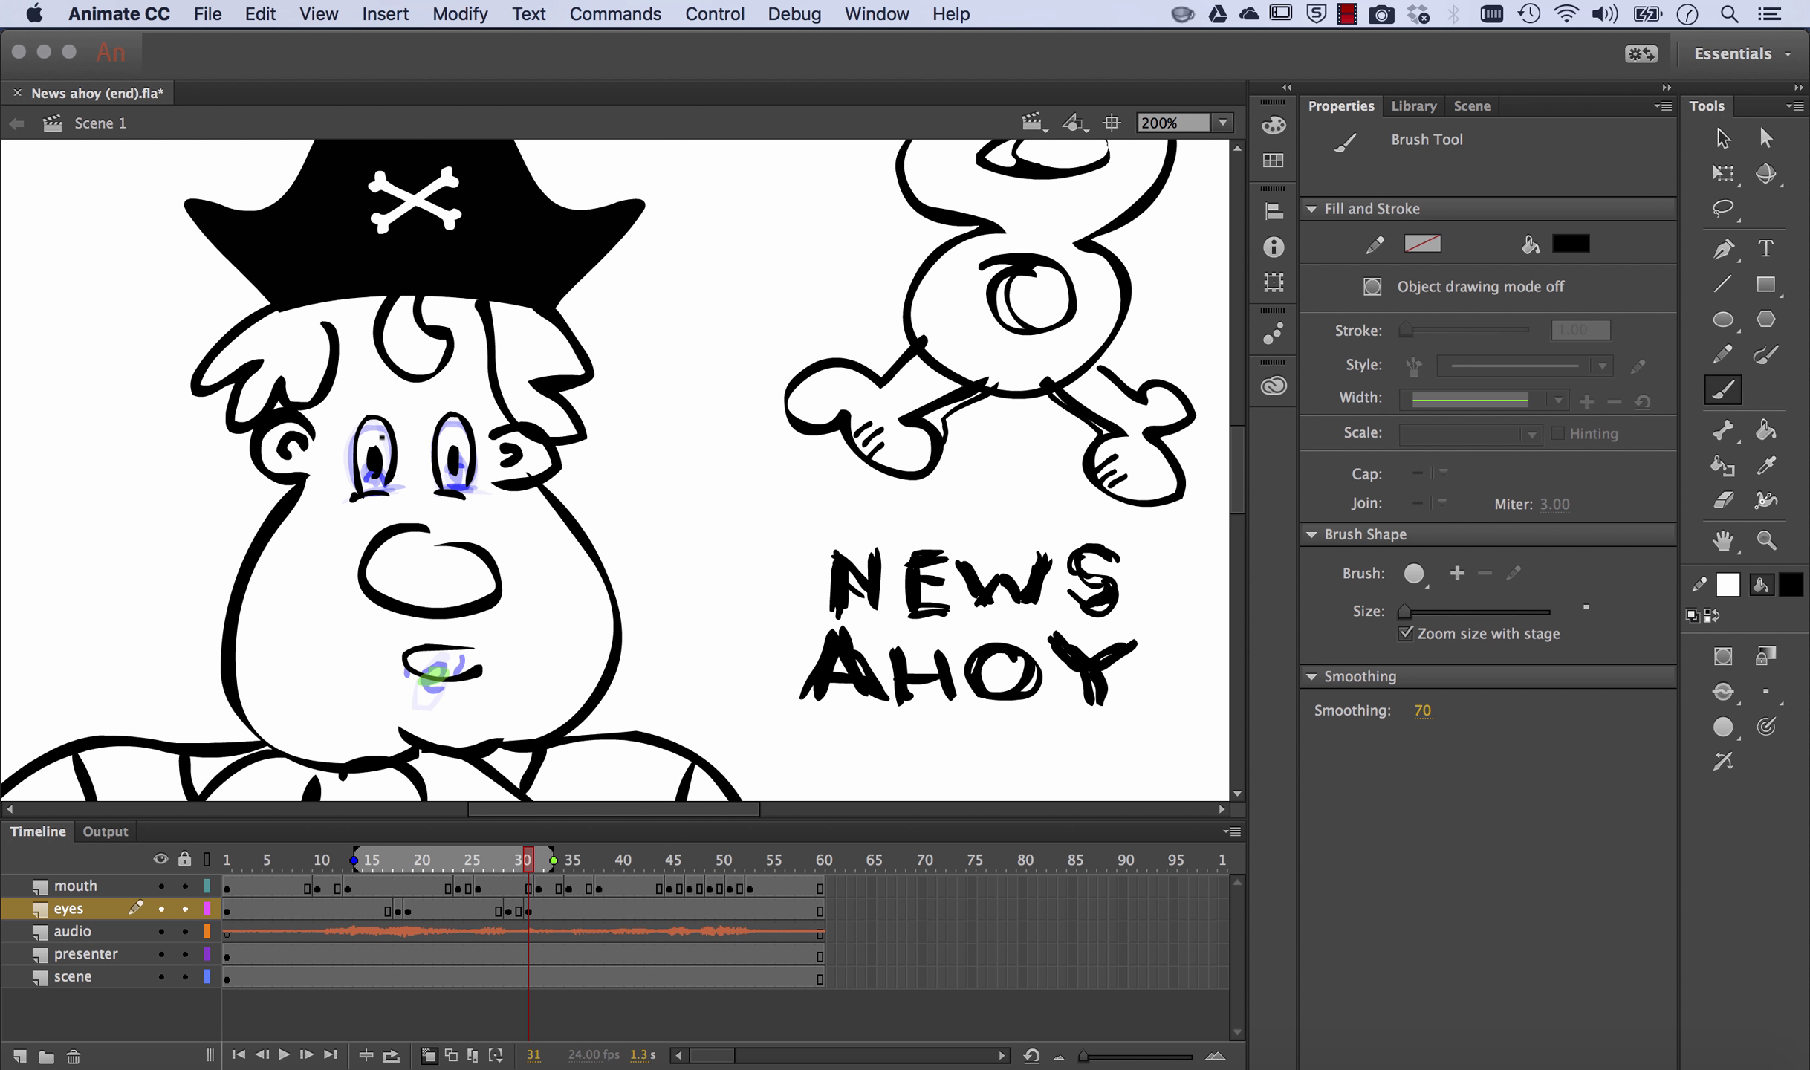
Turn off onion skinning, return the stage to 100%, and play the blinking animation from frame 1
click(429, 1055)
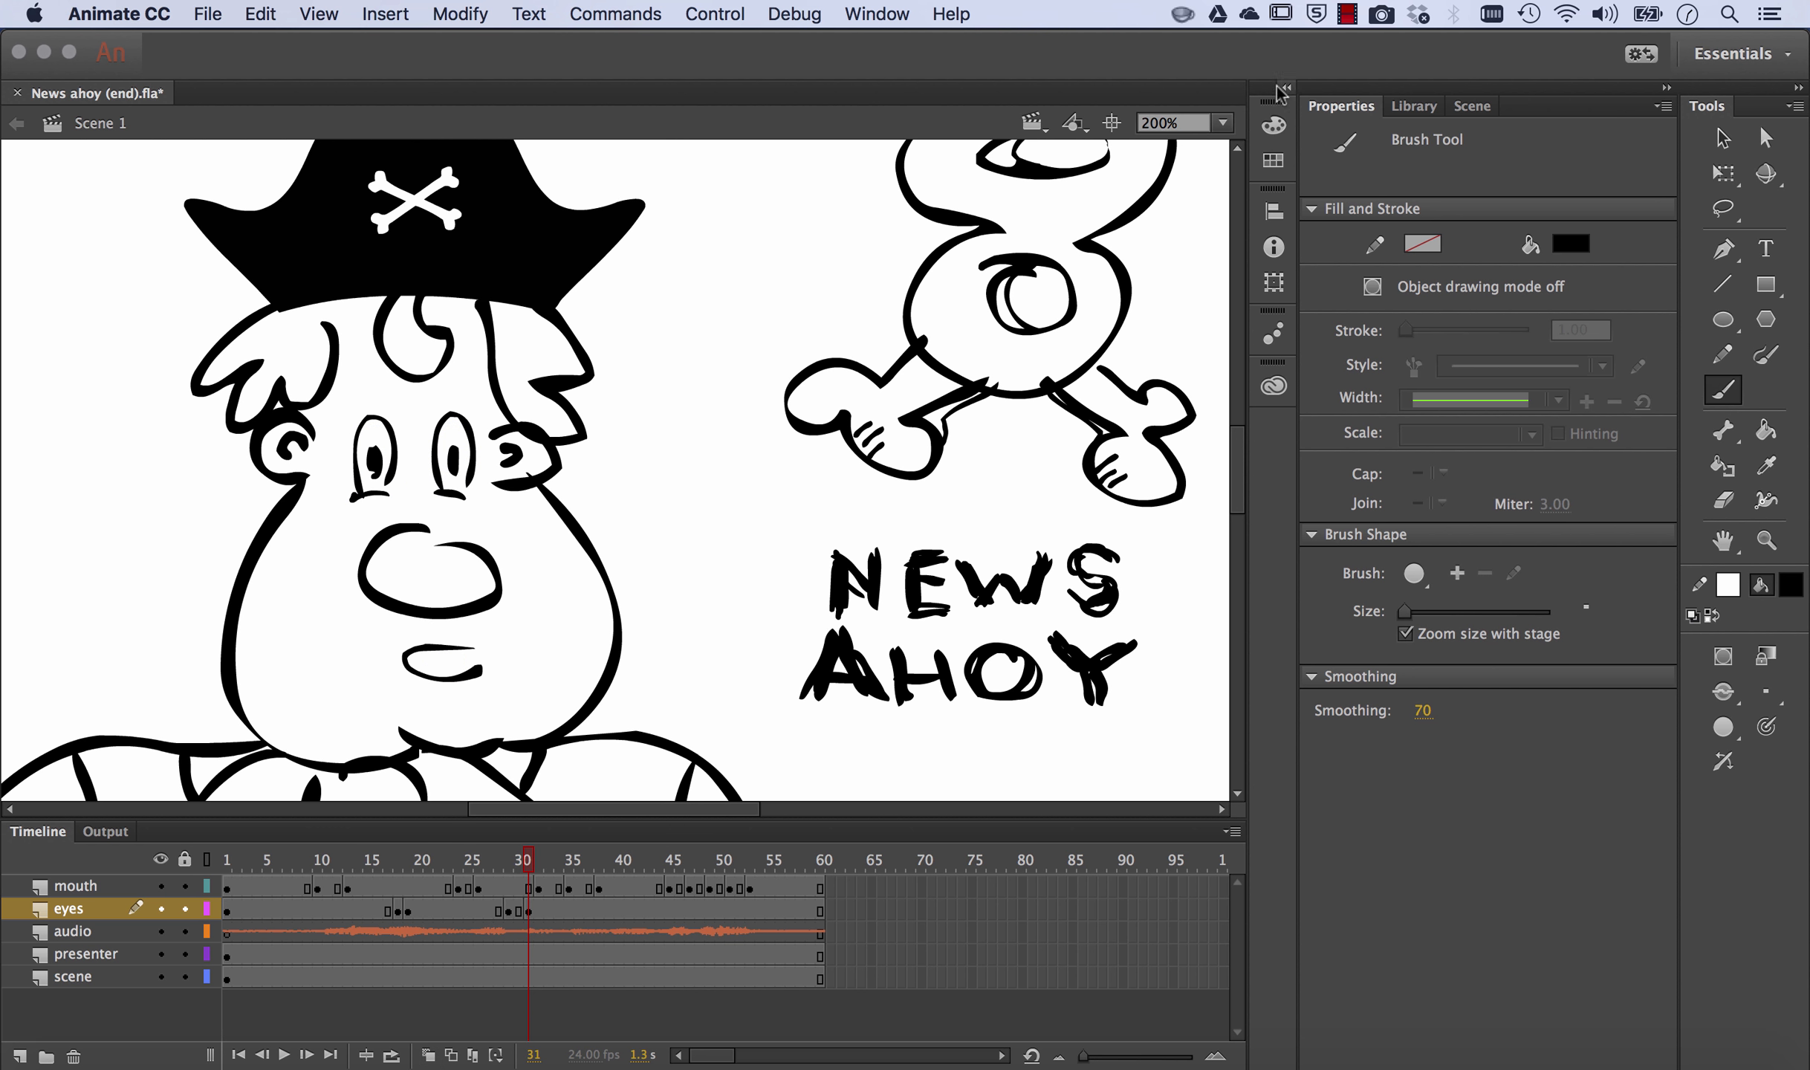
click(1222, 124)
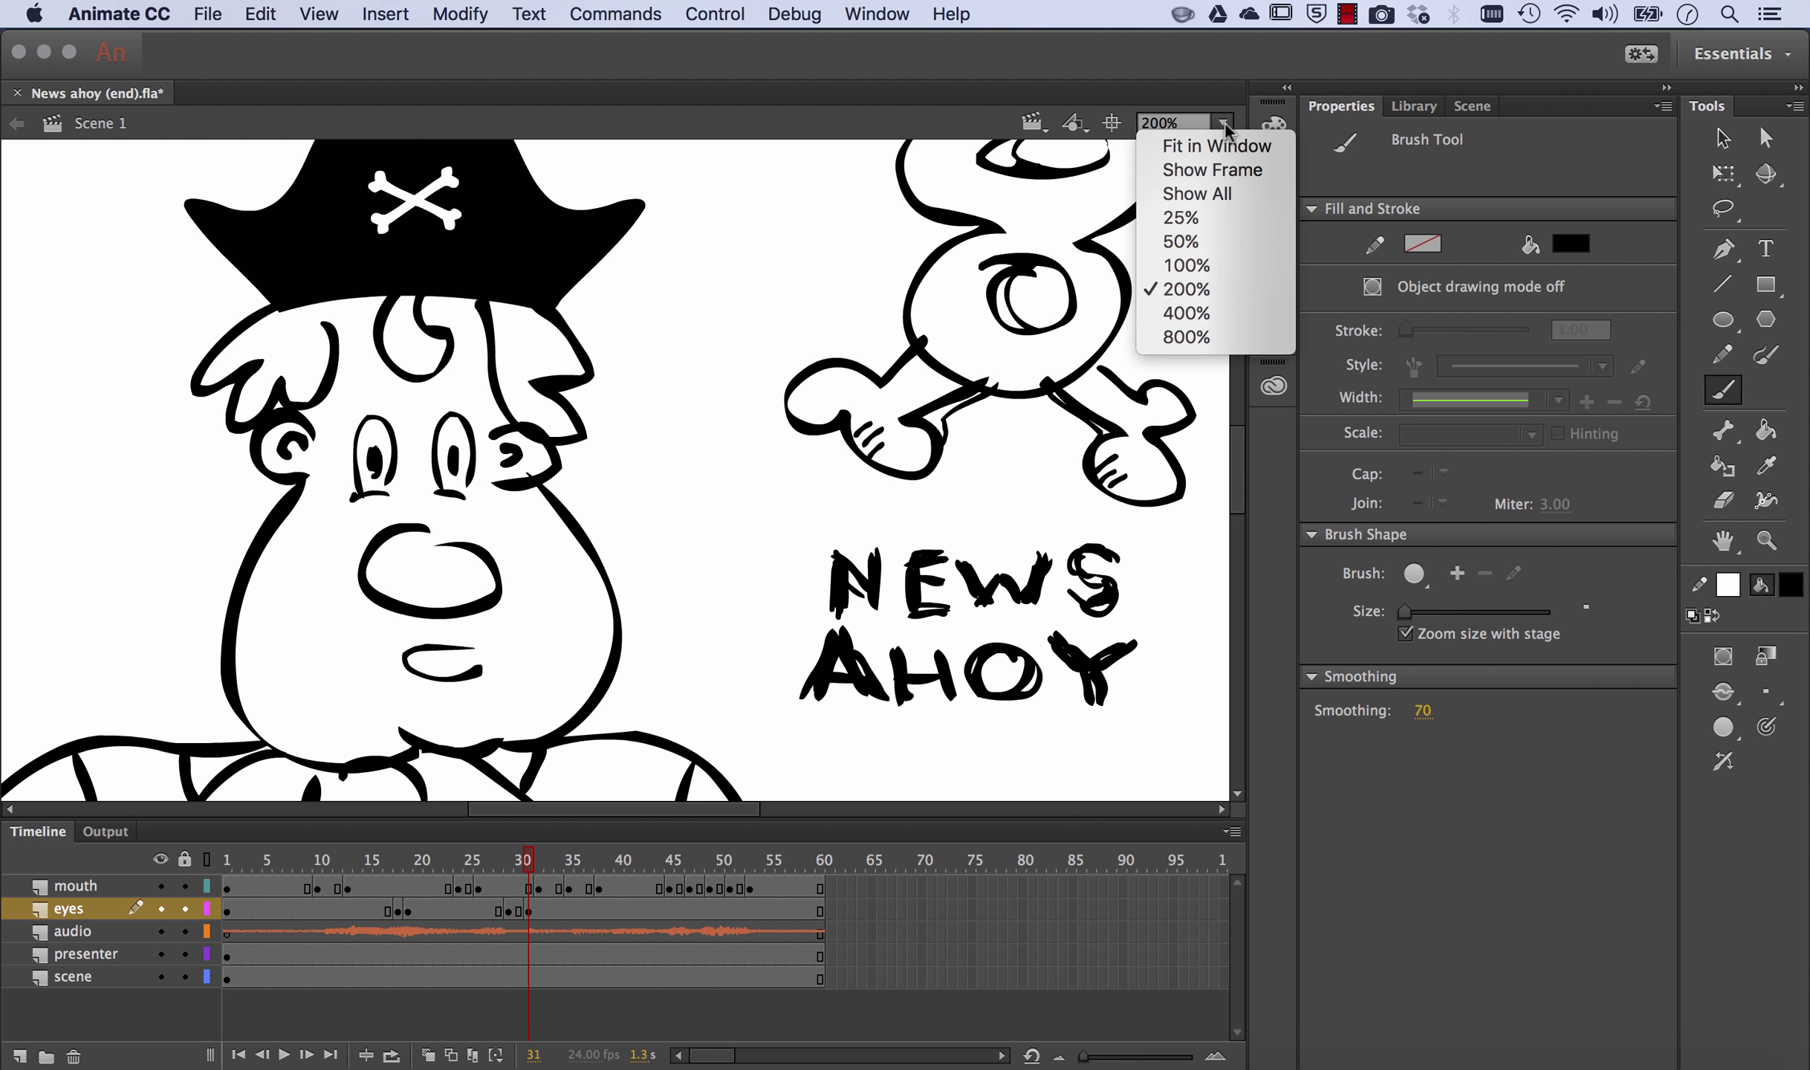
click(1199, 268)
drag(563, 870, 226, 866)
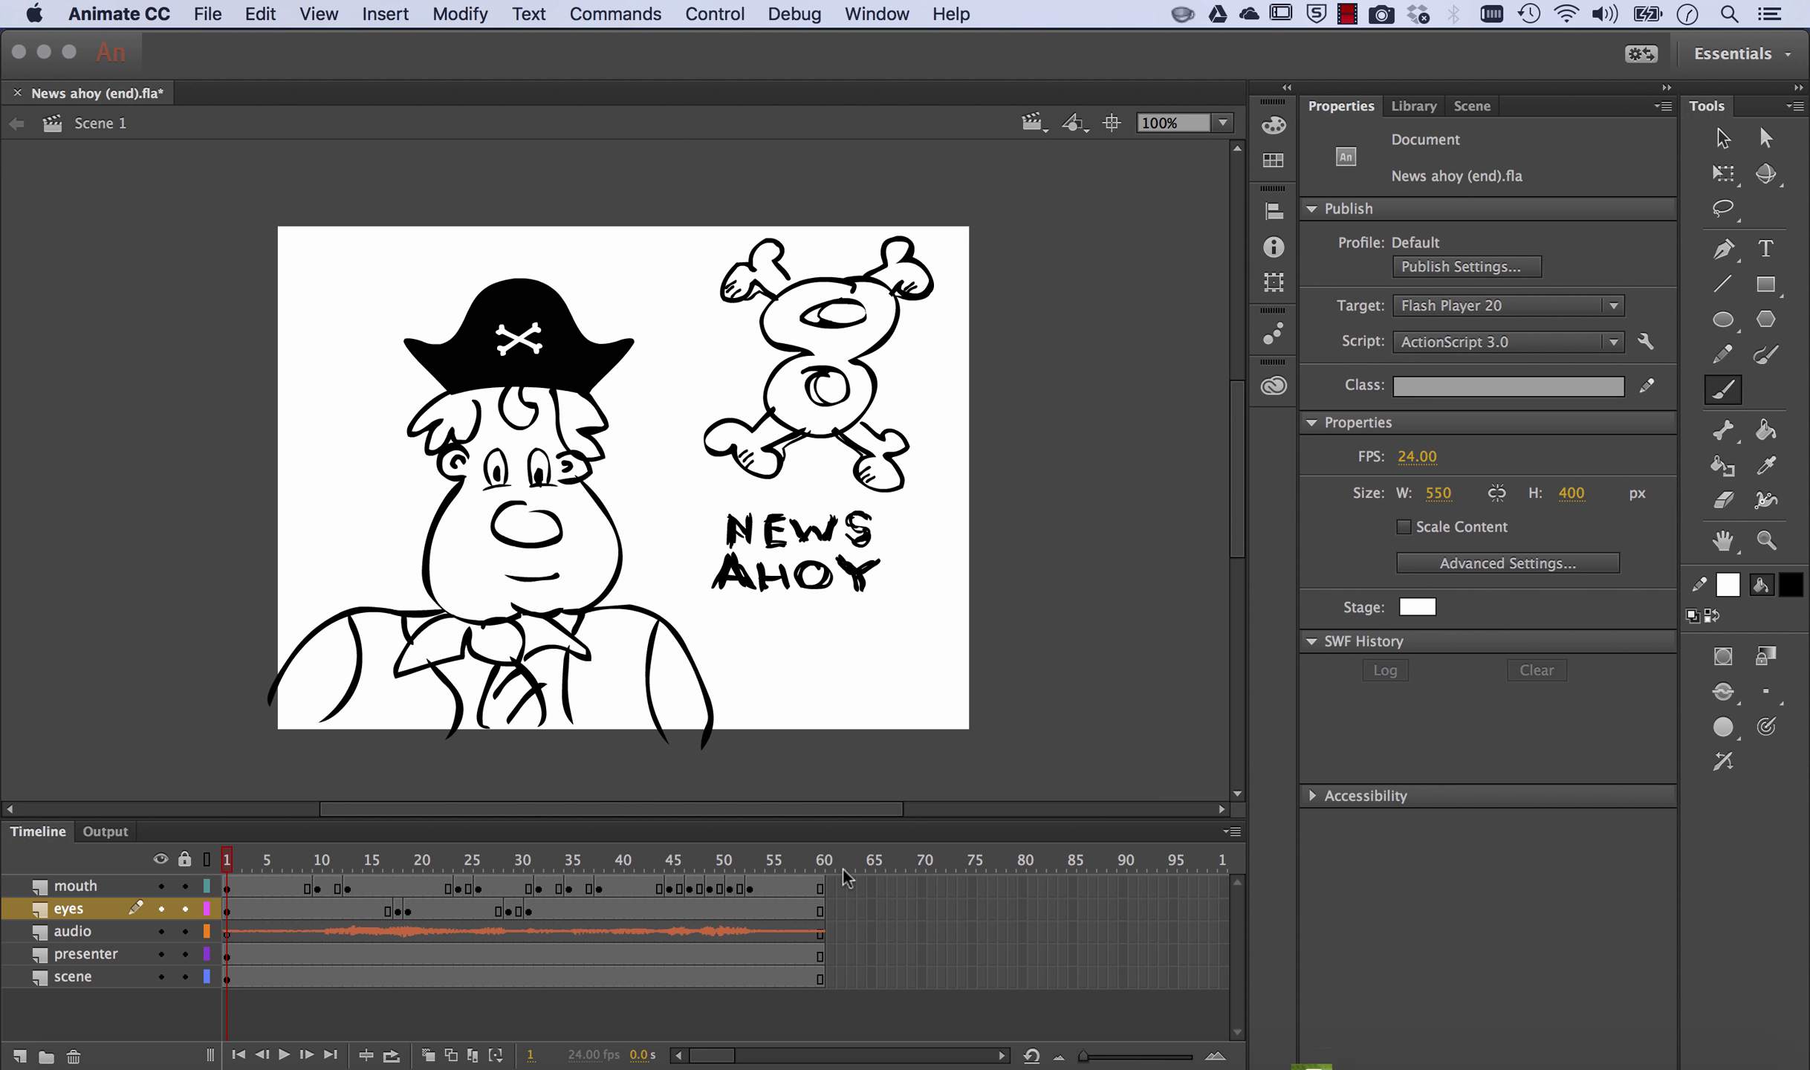
key(Return)
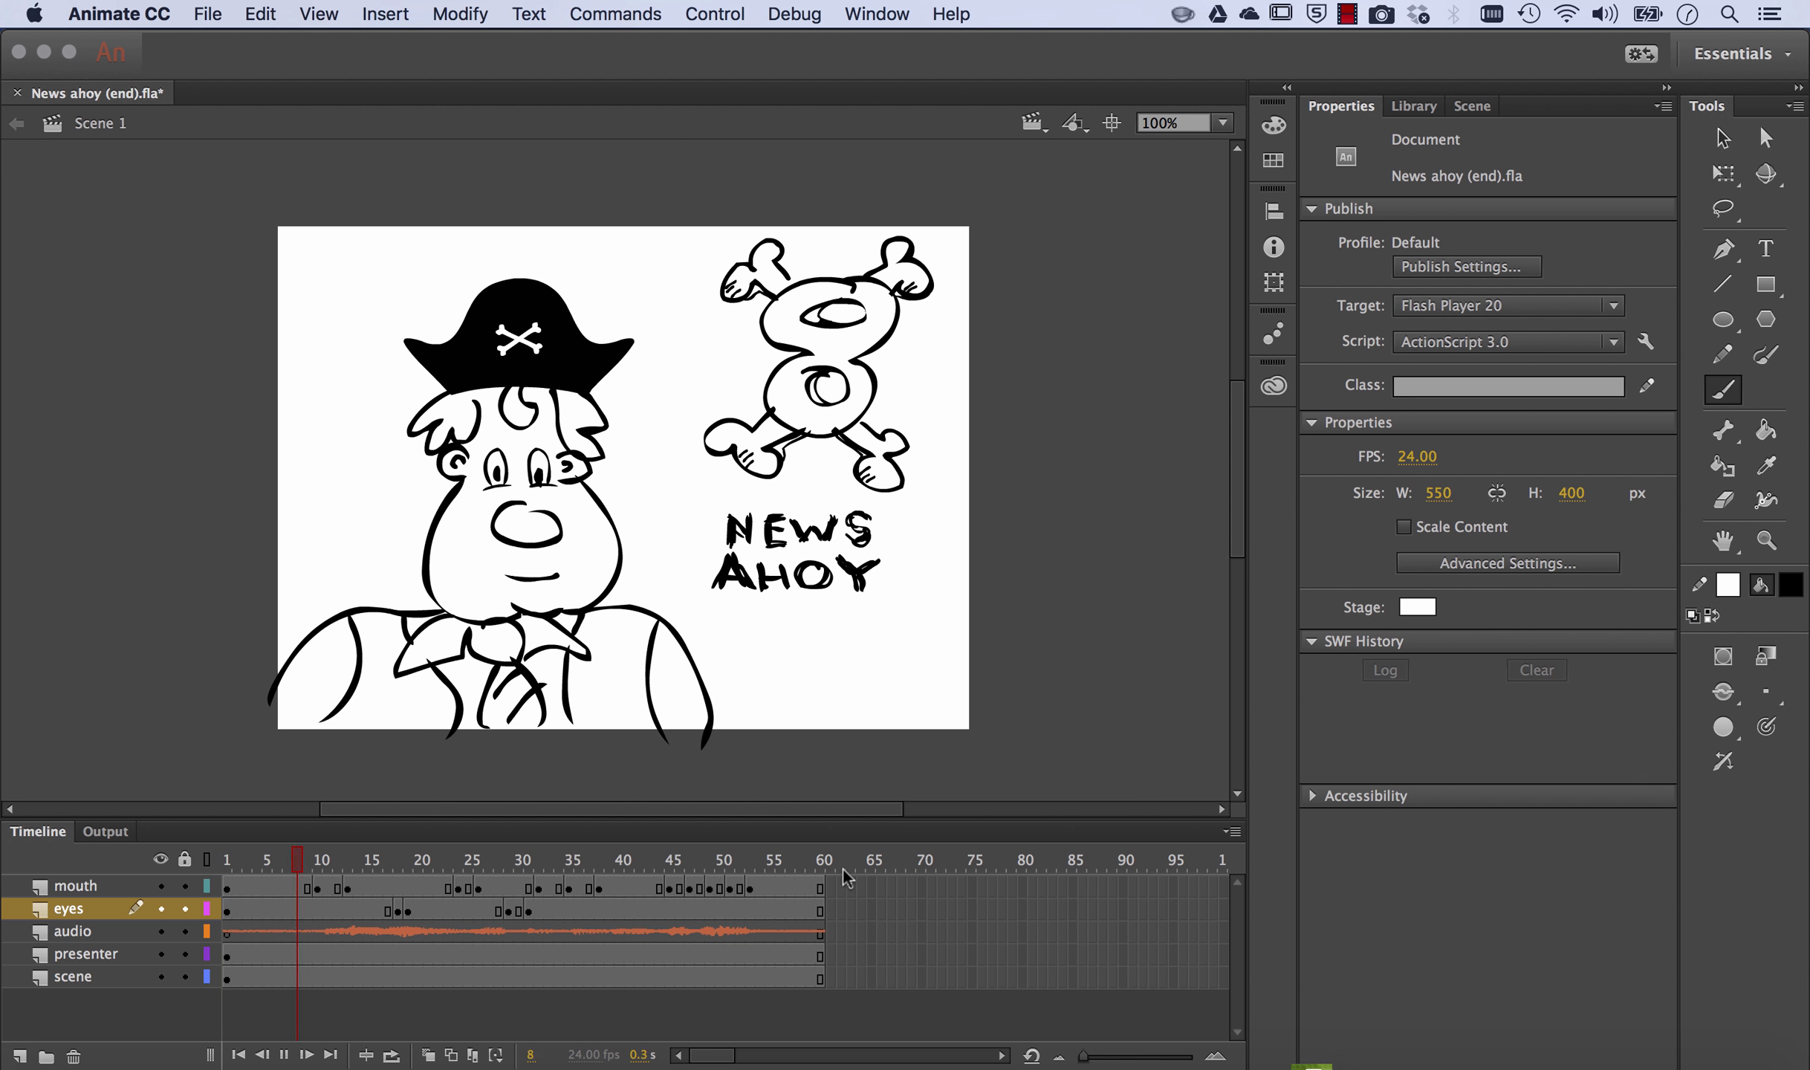